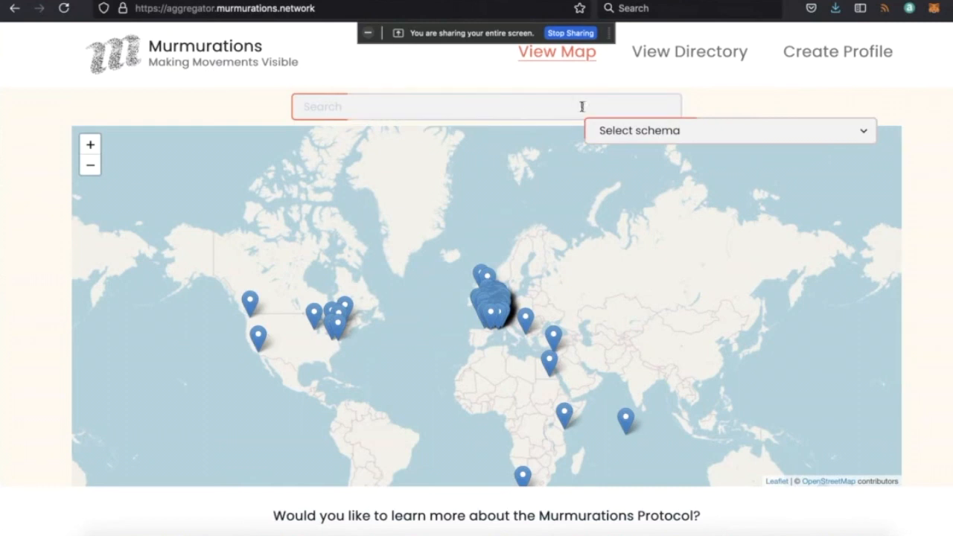
Step: View the organisation directory, and open the Profile Generator to start a new profile
left_click(699, 60)
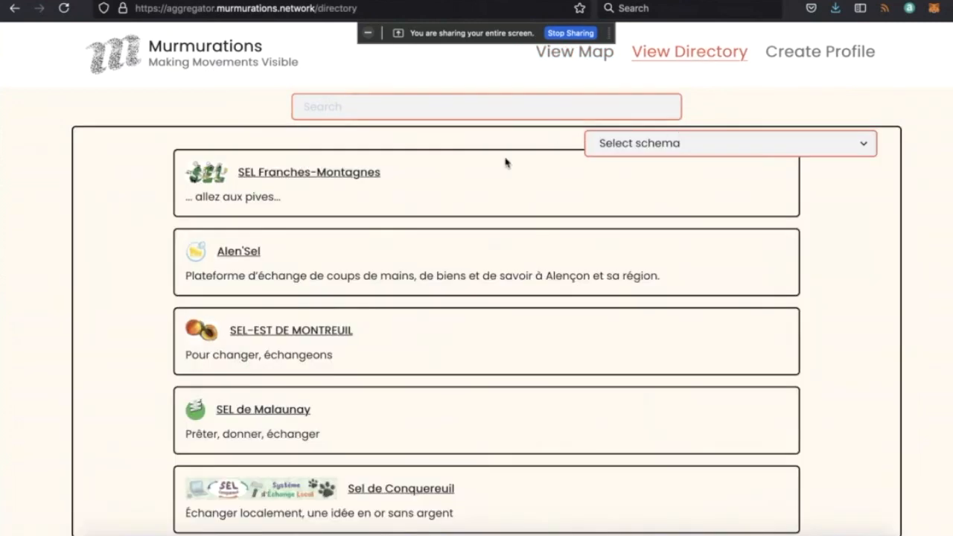
left_click(628, 113)
left_click(779, 58)
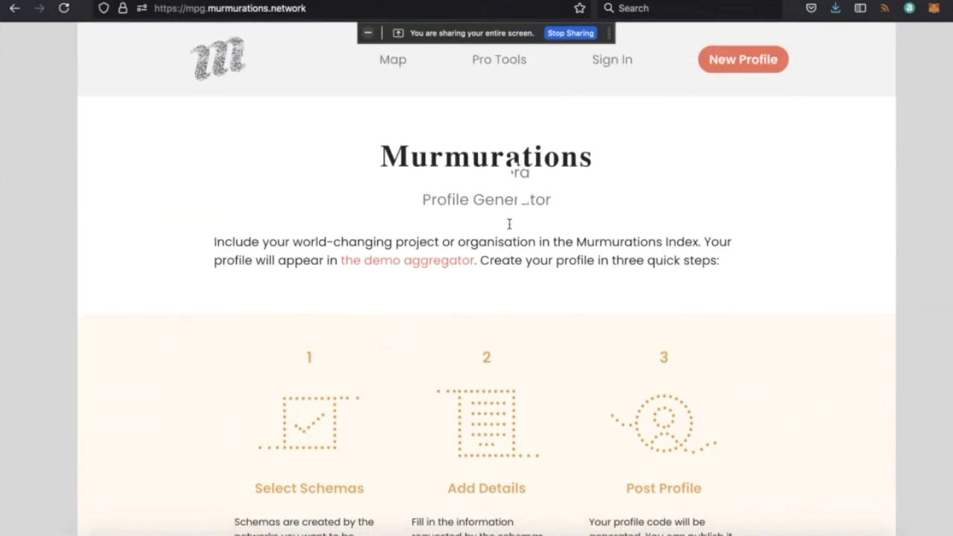
scroll(510, 223, "down", 2)
scroll(510, 227, "down", 1)
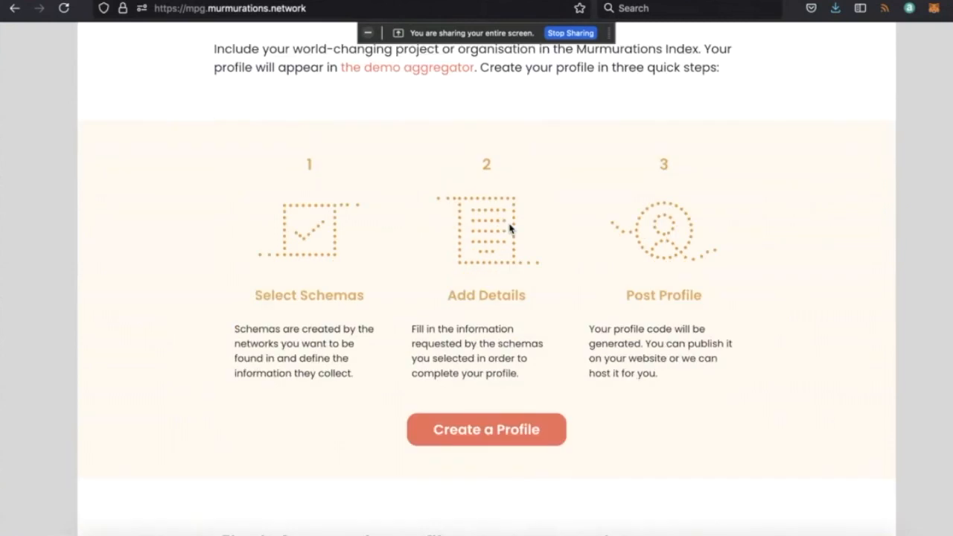
left_click(486, 425)
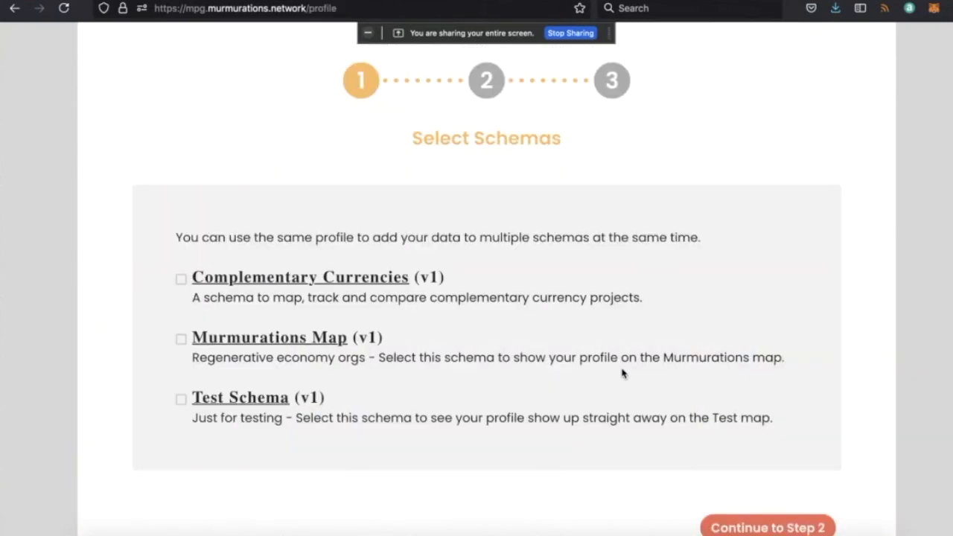
Step: Select the Test Schema (v1) for the profile and continue to Step 2
scroll(624, 374, "up", 2)
scroll(624, 374, "down", 1)
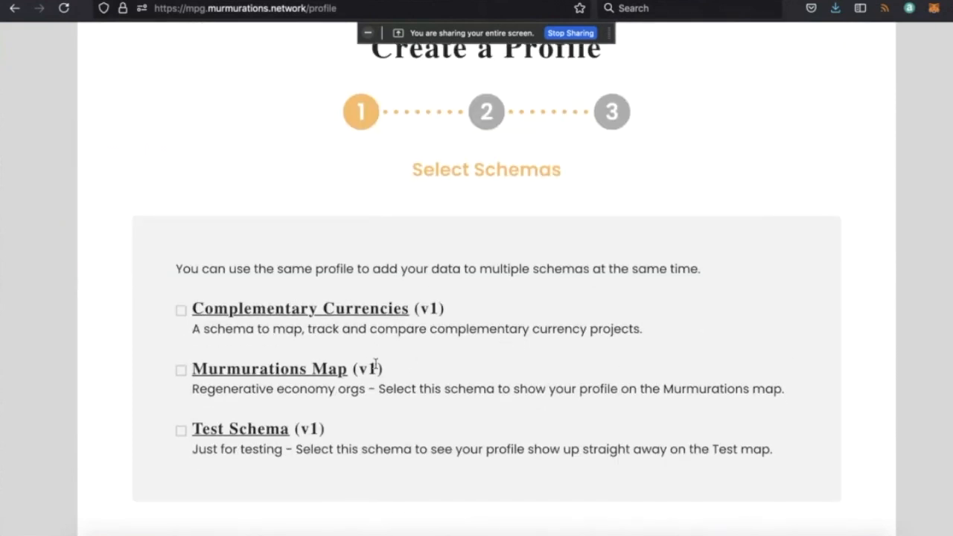
left_click(180, 430)
scroll(419, 408, "down", 1)
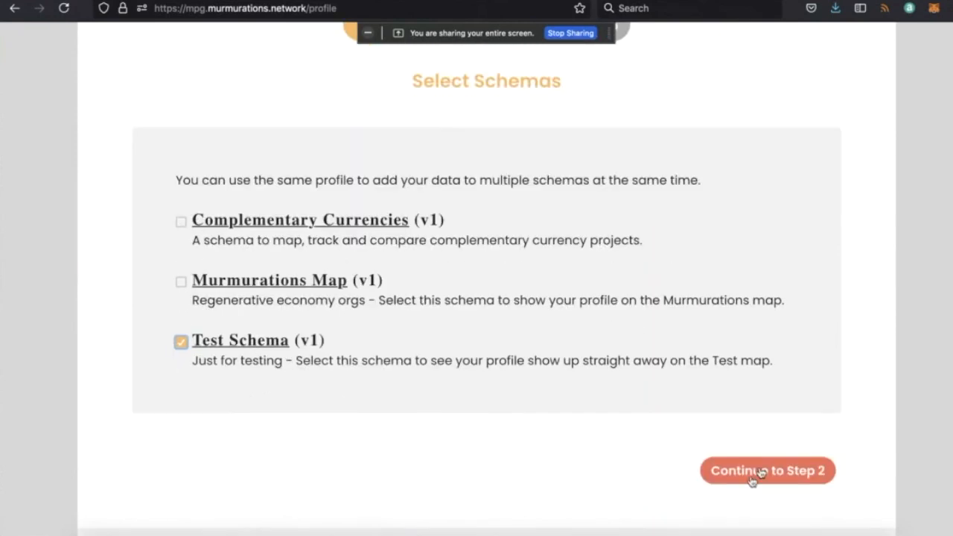
left_click(751, 481)
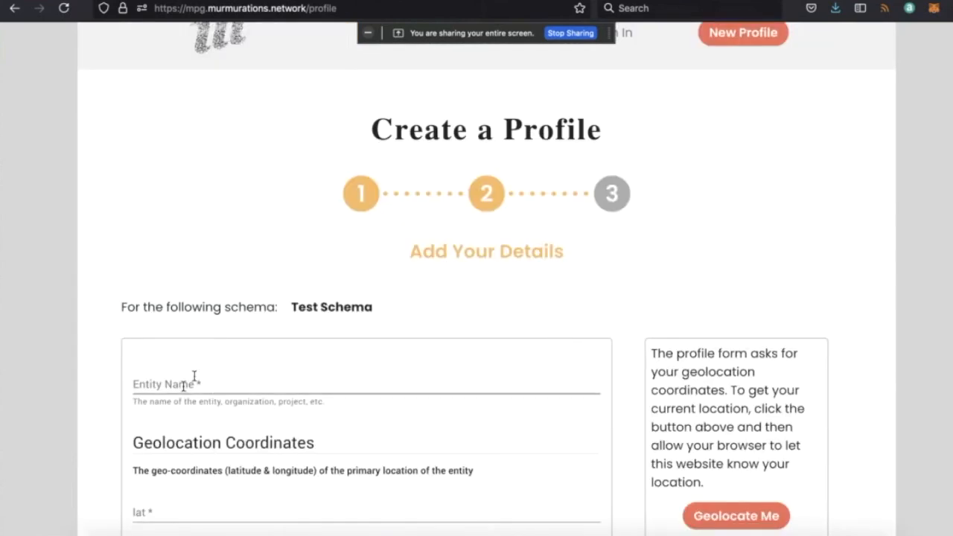
Step: Fill in the entity name, set the latitude to 52 and longitude to 2, and continue to Step 3
left_click(184, 384)
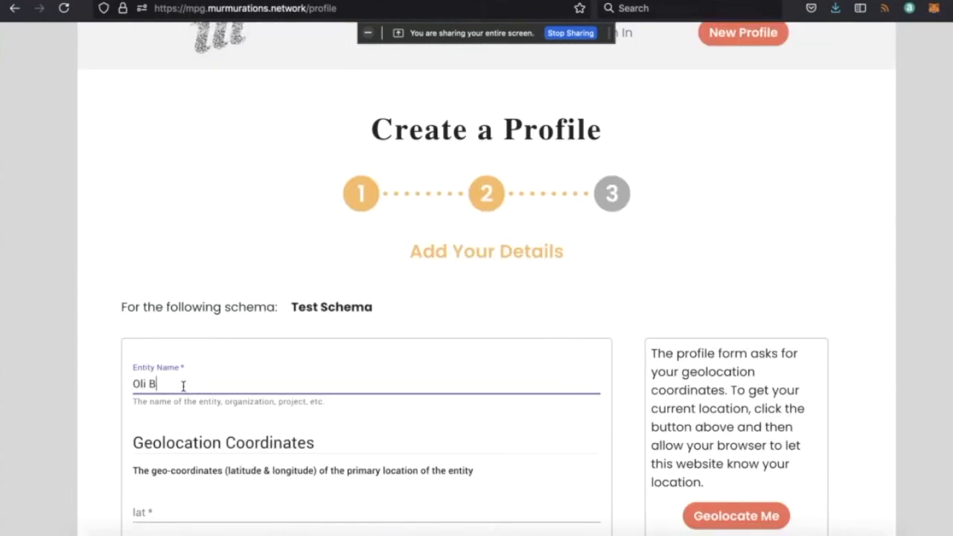
type("Oli Birmingham")
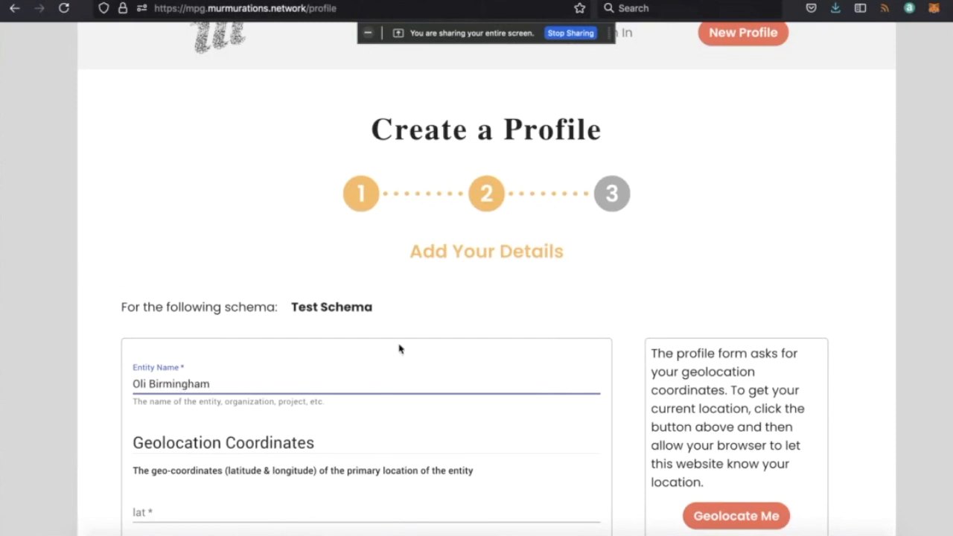
scroll(234, 325, "down", 3)
left_click(162, 321)
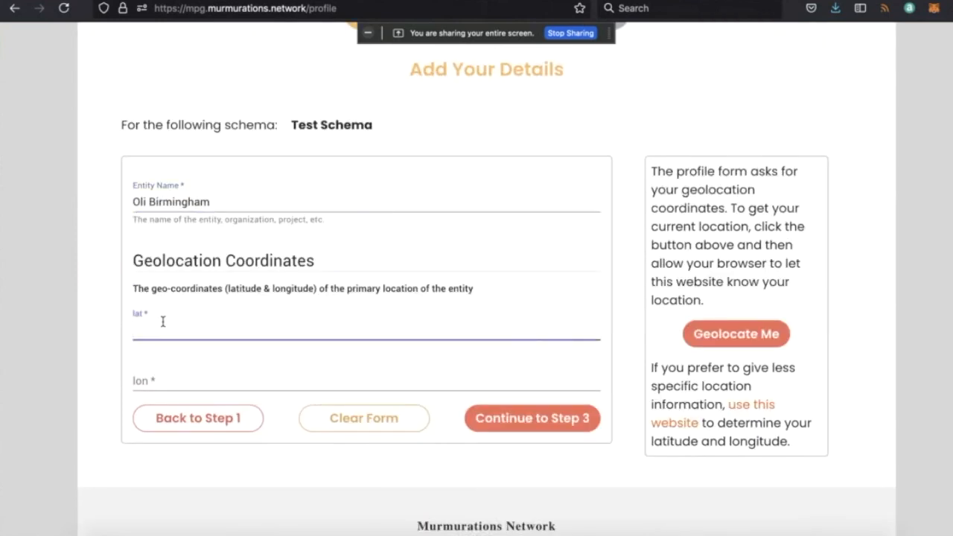
type("52")
left_click(151, 376)
type("2")
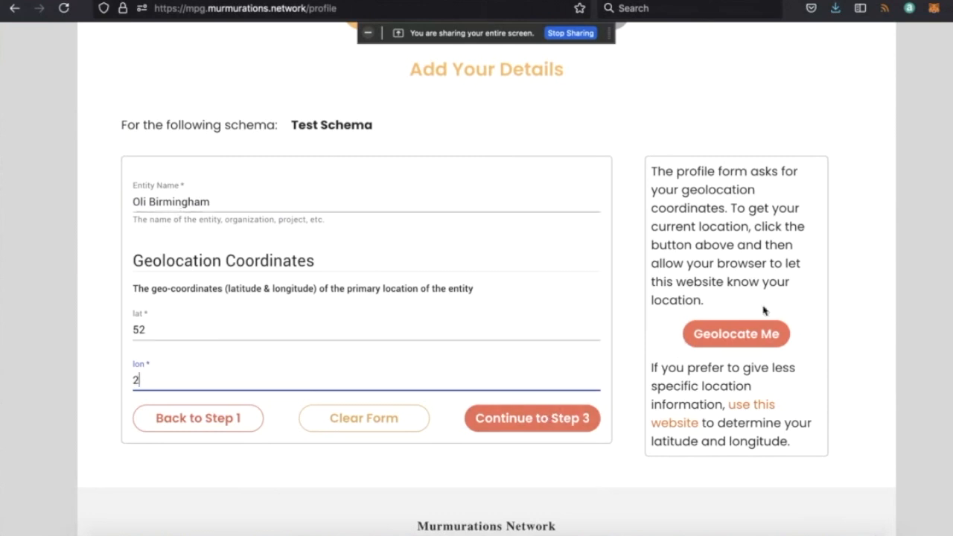
left_click(549, 422)
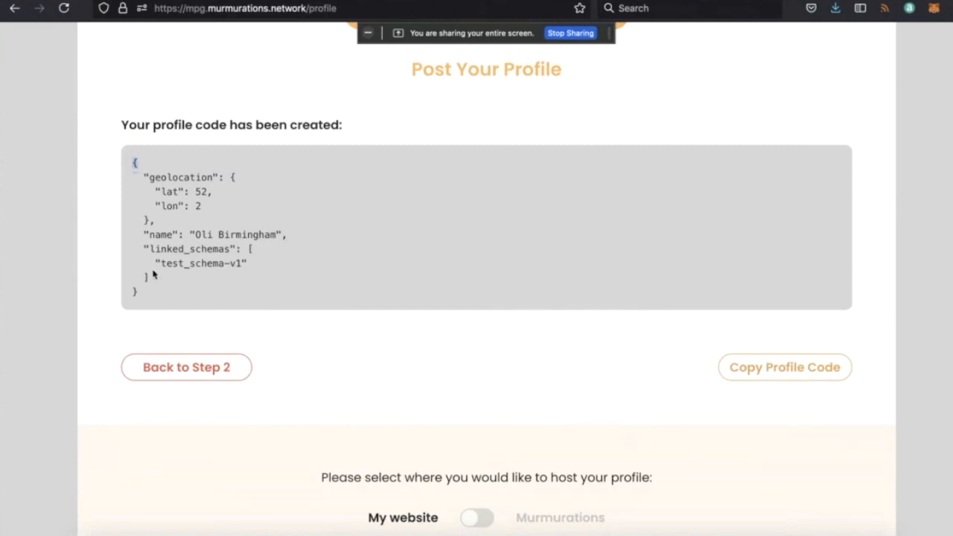
Step: Review the generated profile code and the hosting options, and copy the profile code
left_click_drag(153, 275, 153, 305)
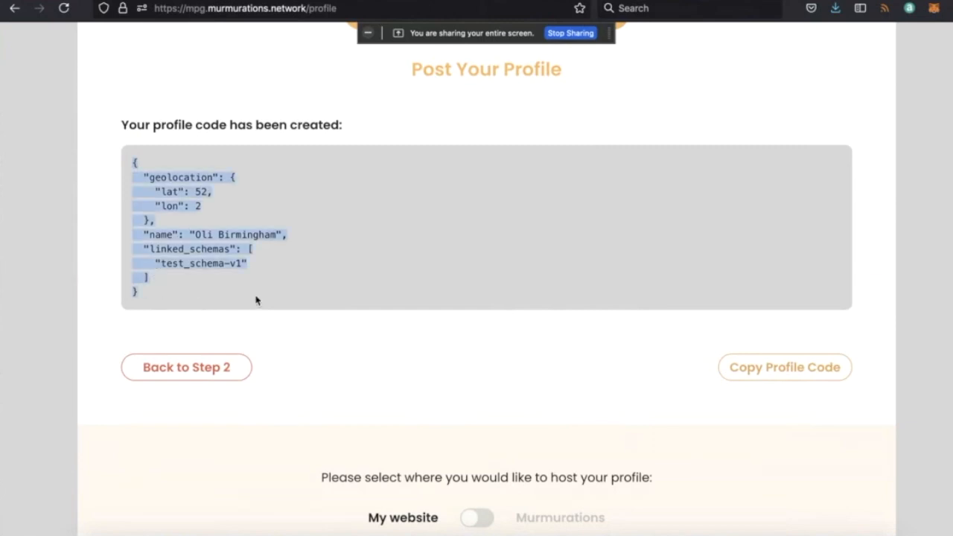
left_click(217, 247)
scroll(566, 365, "down", 3)
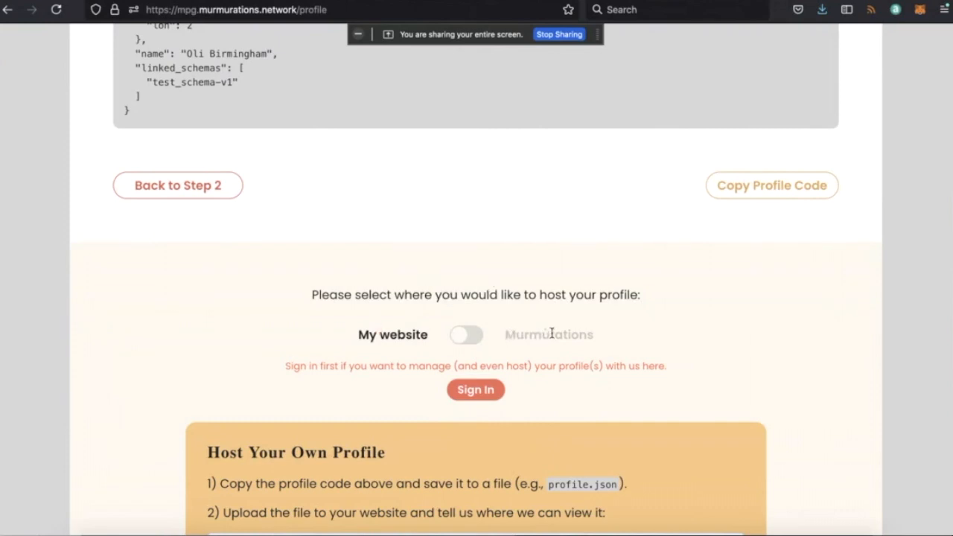
scroll(552, 334, "down", 1)
scroll(552, 336, "down", 2)
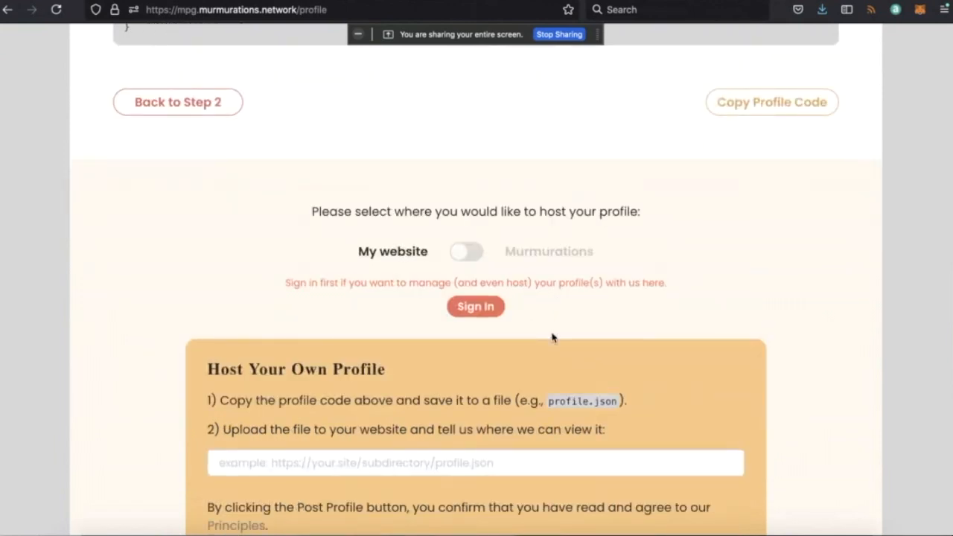
left_click(769, 104)
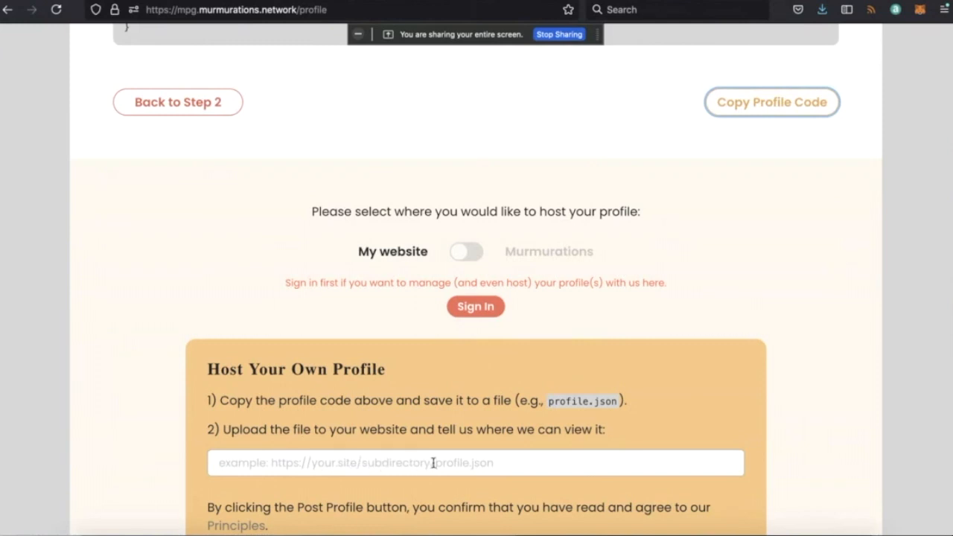
Step: Look over the instructions for hosting your own profile, and sign in with Google to manage profiles
left_click(286, 464)
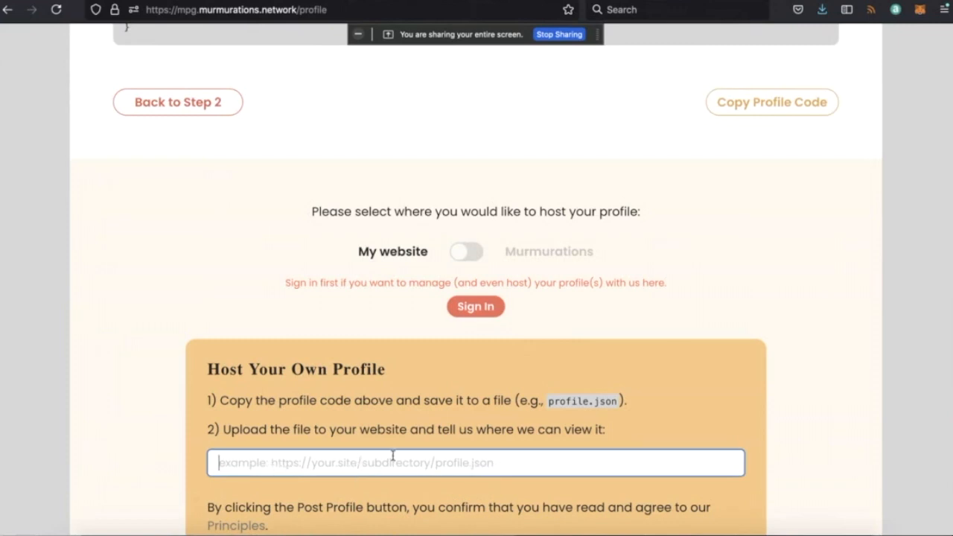
scroll(392, 456, "down", 1)
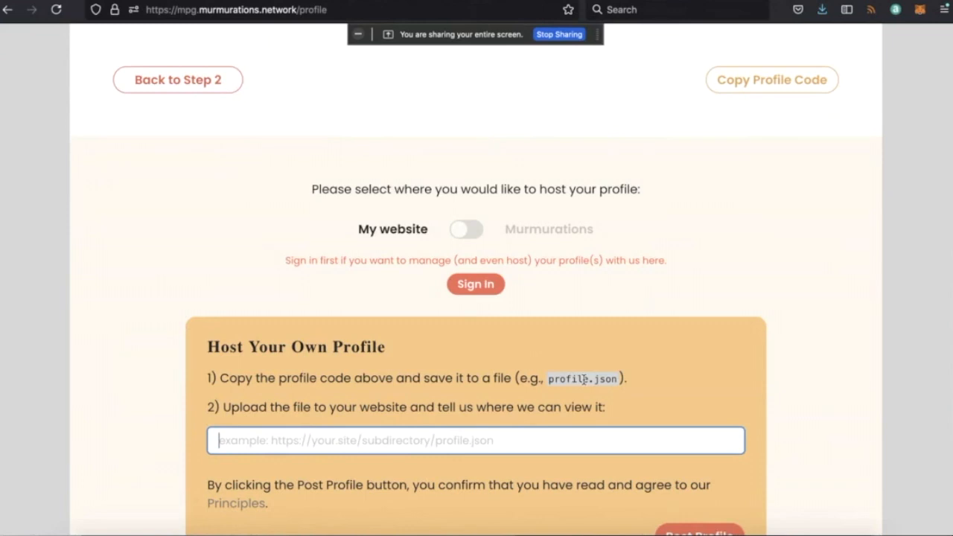
scroll(584, 379, "down", 2)
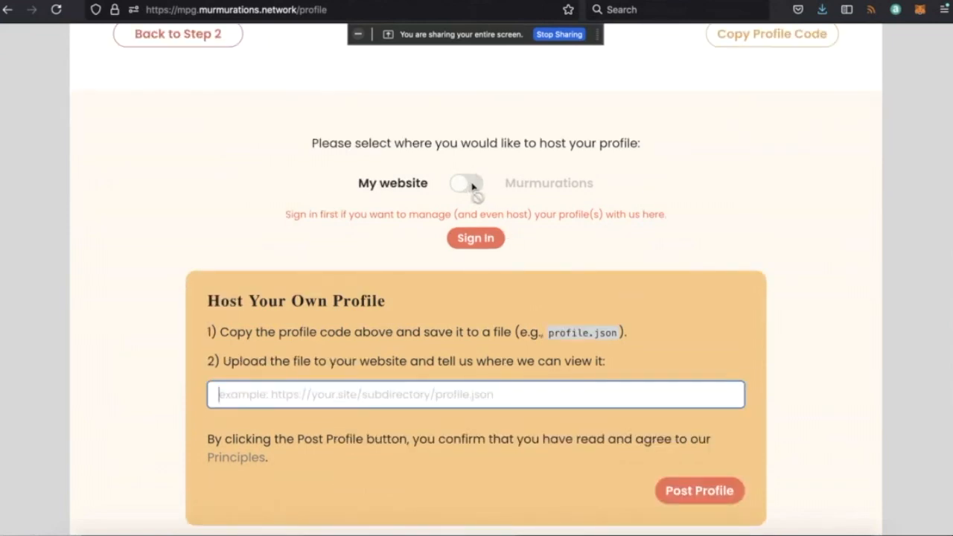
left_click(479, 240)
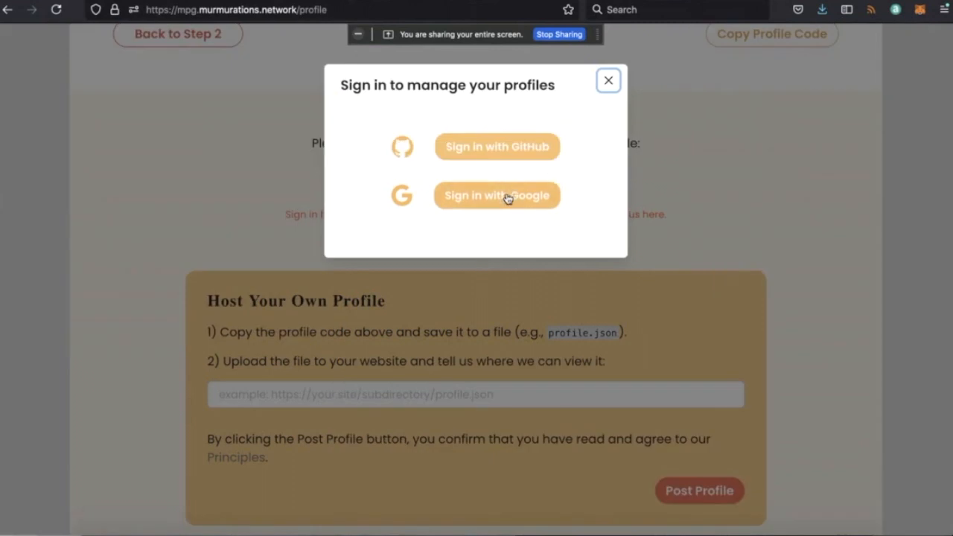
left_click(508, 197)
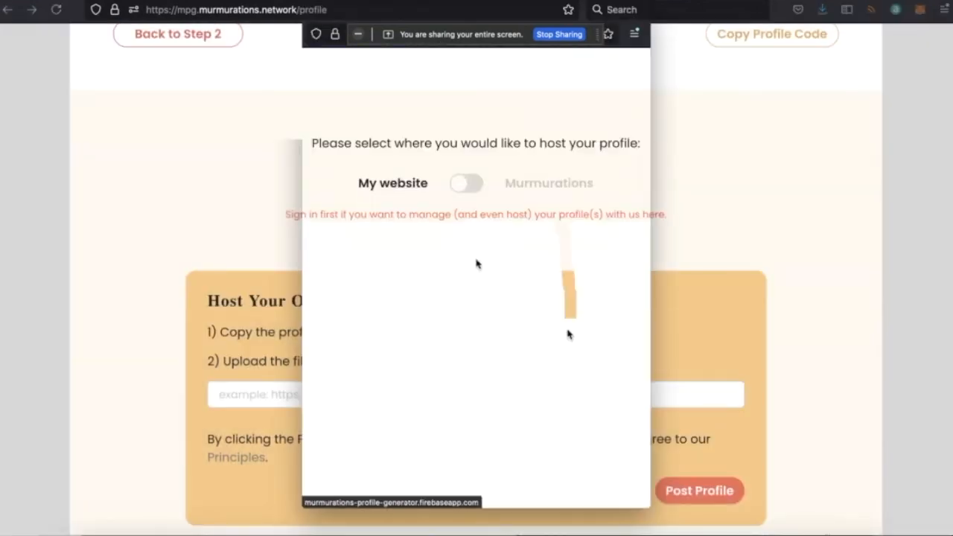
Step: Choose Murmurations as the profile's host and post the profile
left_click(469, 185)
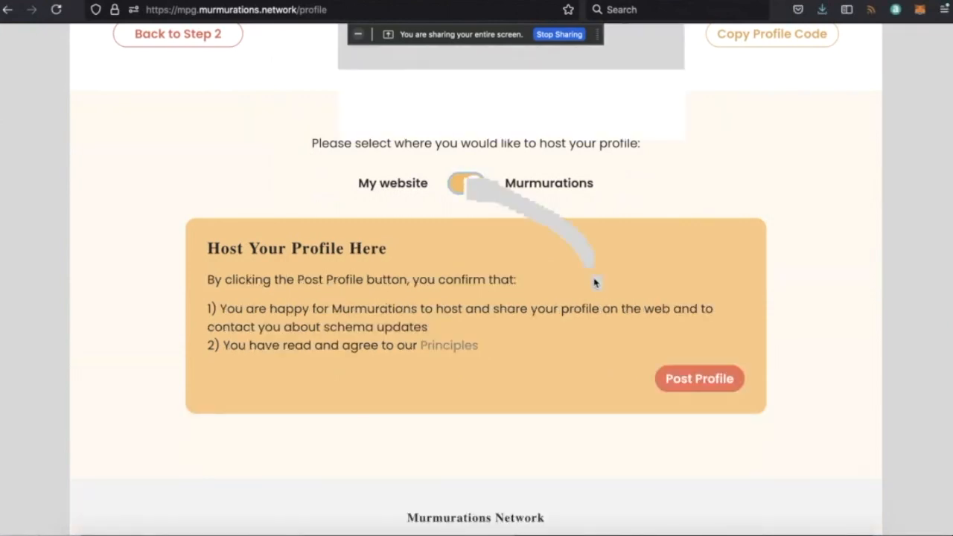
scroll(594, 283, "down", 5)
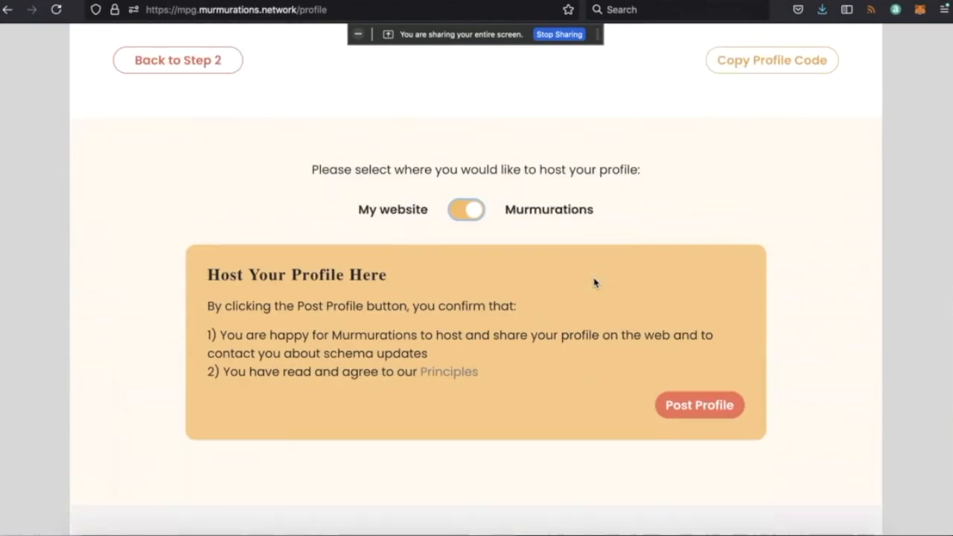
left_click(697, 406)
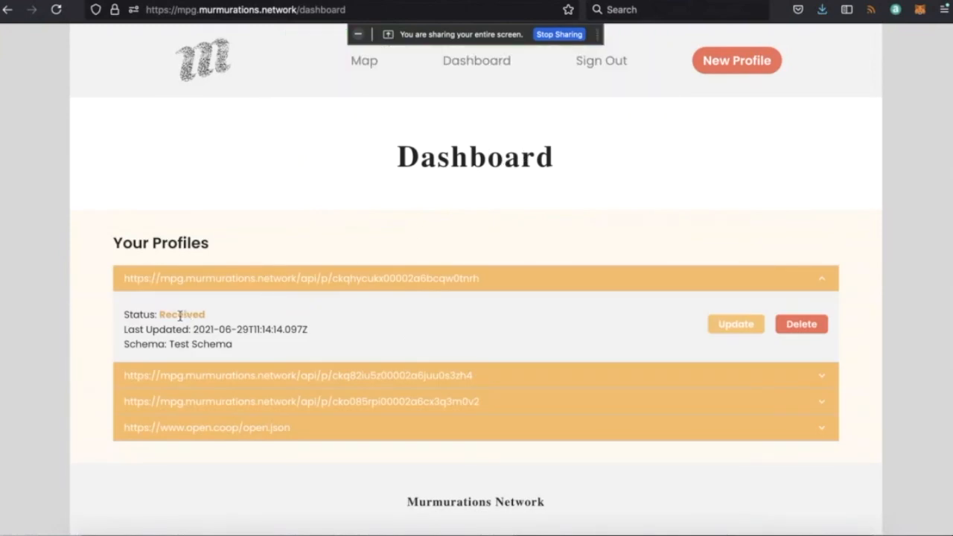
Step: Check the newly posted profile's status on the dashboard, and view England and Wales close up on the map
left_click_drag(159, 314, 212, 317)
left_click(363, 65)
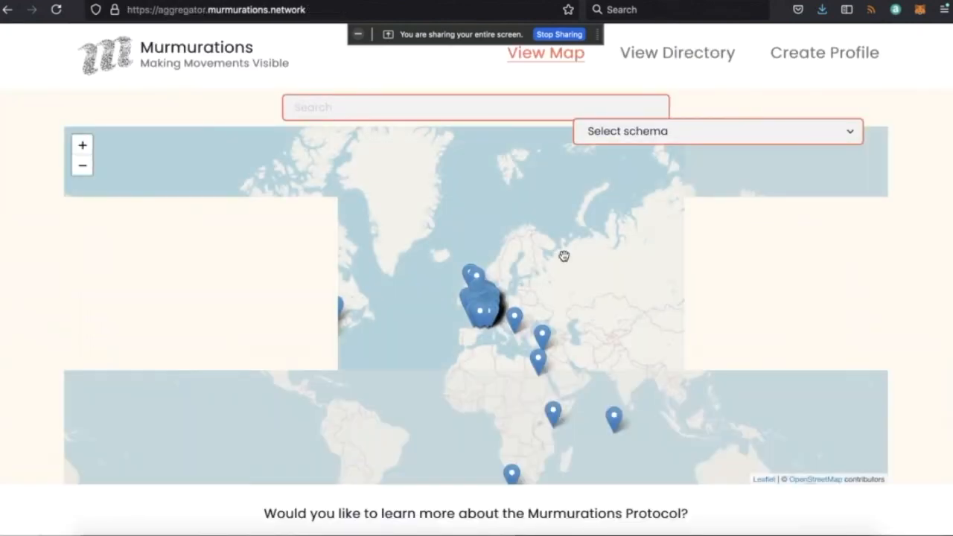
left_click(82, 147)
left_click(82, 147)
left_click(81, 146)
left_click(82, 147)
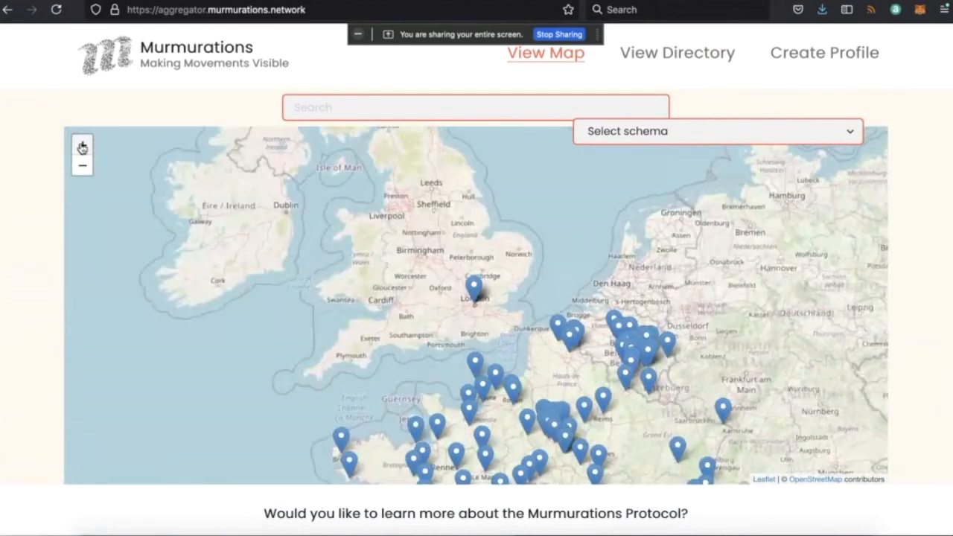
left_click(82, 147)
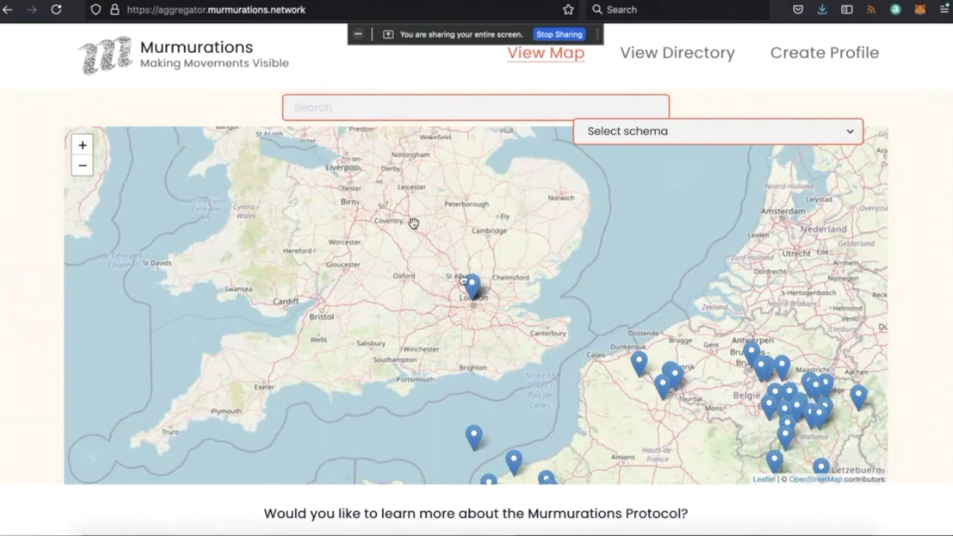
left_click_drag(413, 223, 467, 306)
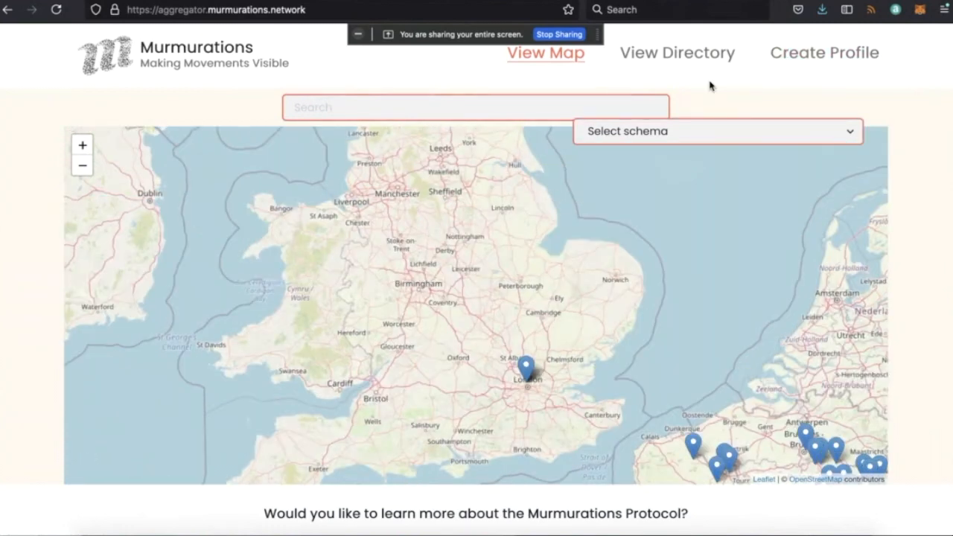
Step: Search the map for "birm" and open the matching marker's popup
left_click(536, 111)
type("birm")
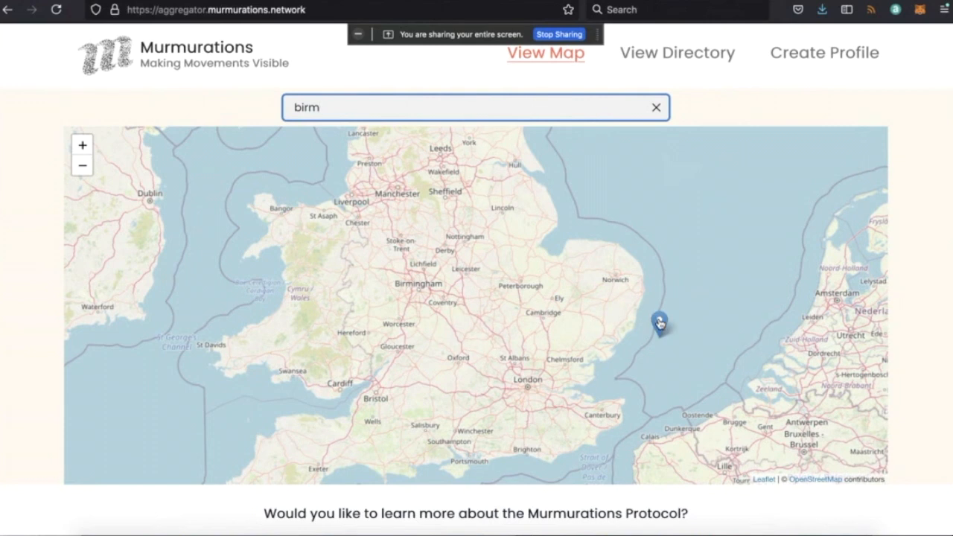
left_click(660, 323)
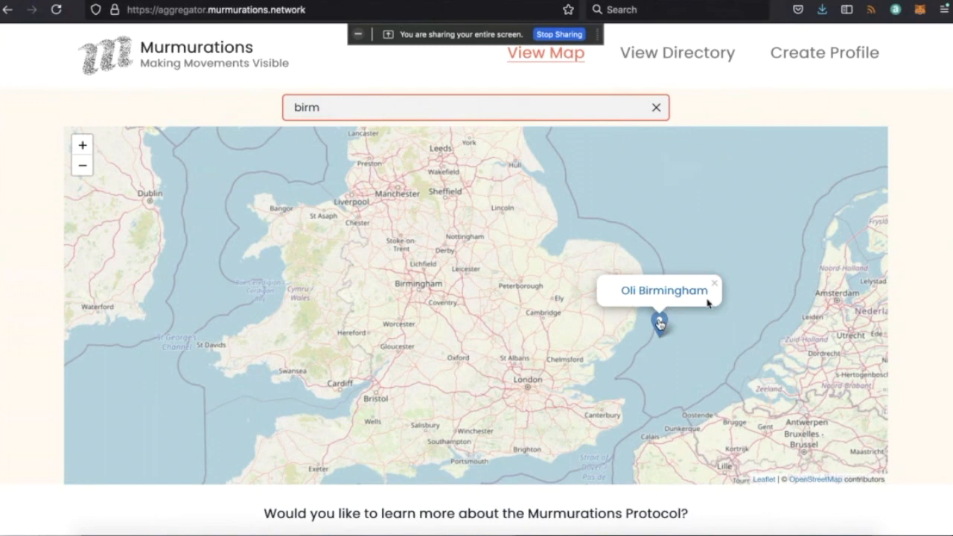
Step: Clear the map search and choose Apply all schemas as the schema filter
left_click(658, 109)
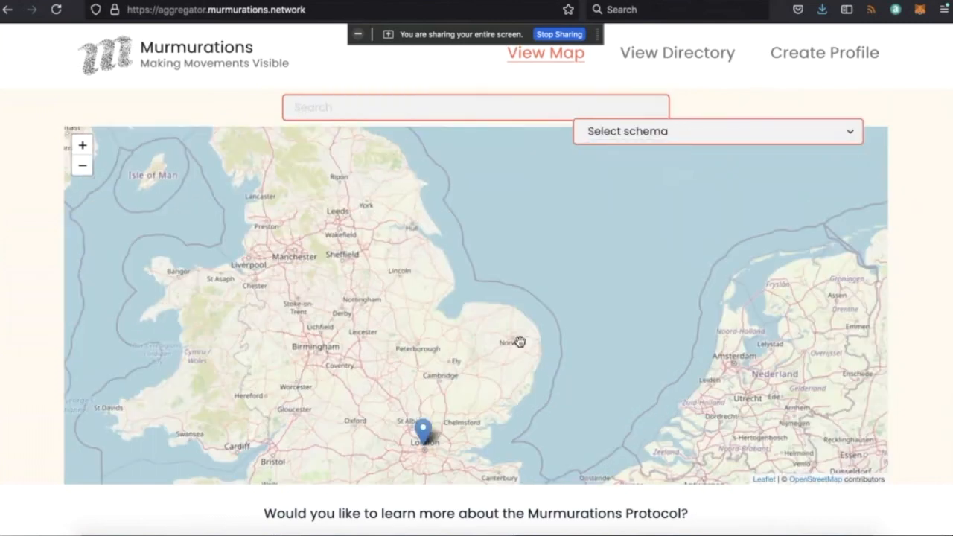
left_click(668, 136)
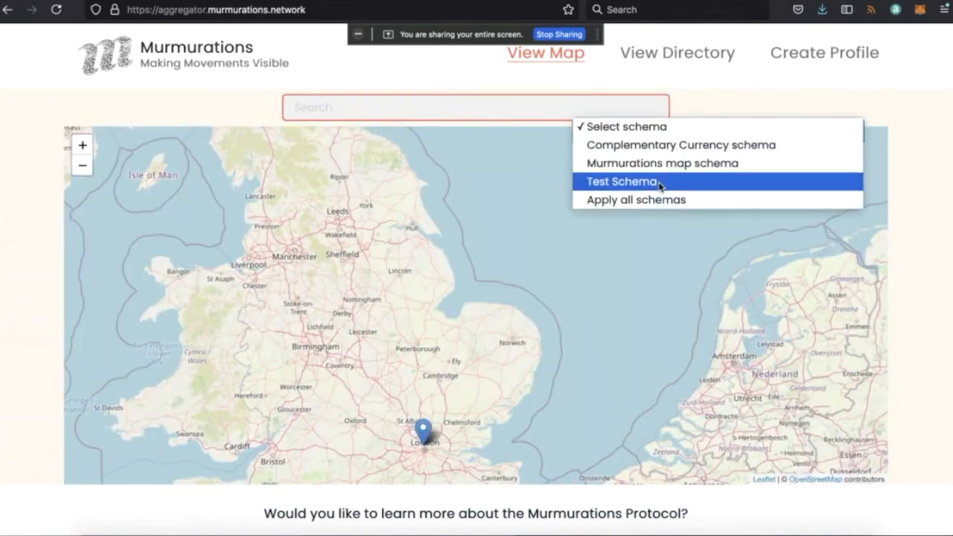
left_click(653, 201)
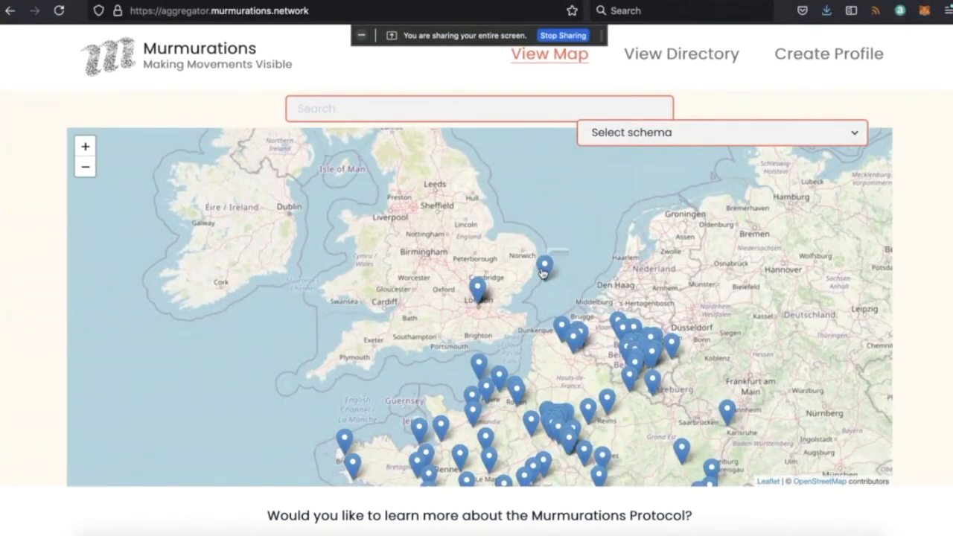
Step: Open the popup of the marker off the coast near Norwich, and set the schema filter to Apply all schemas
left_click(544, 268)
left_click(668, 134)
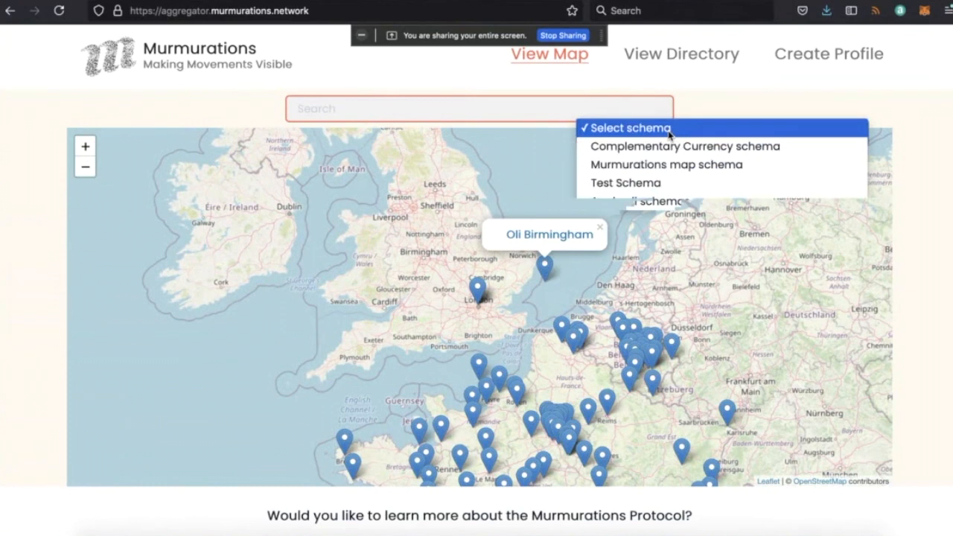
left_click(646, 207)
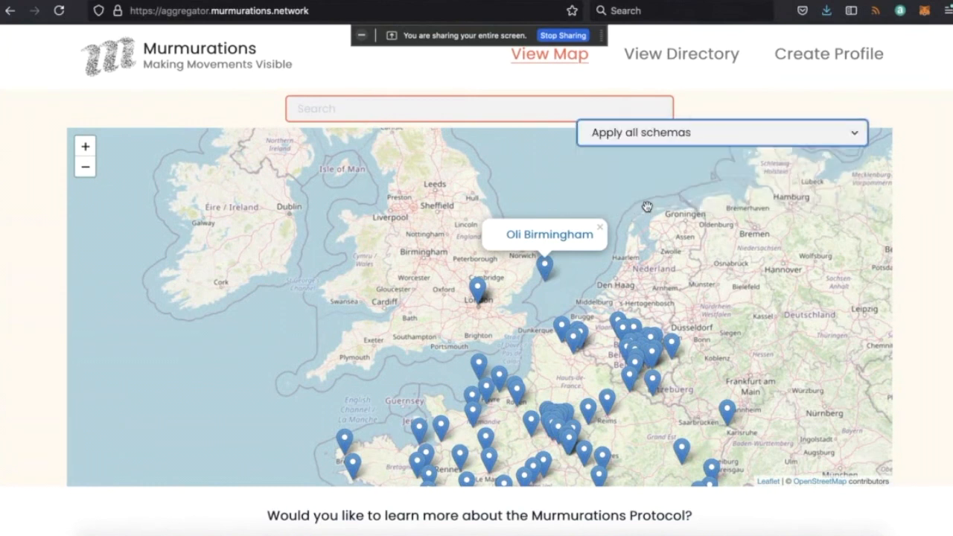
Step: Filter the map by Test Schema and open the popup of the marker off the coast near Norwich
left_click(647, 132)
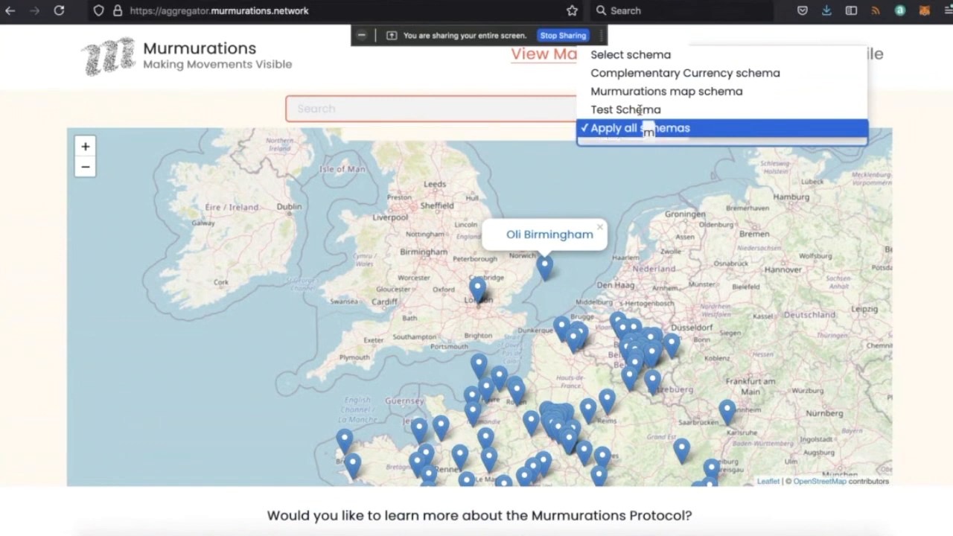
left_click(640, 110)
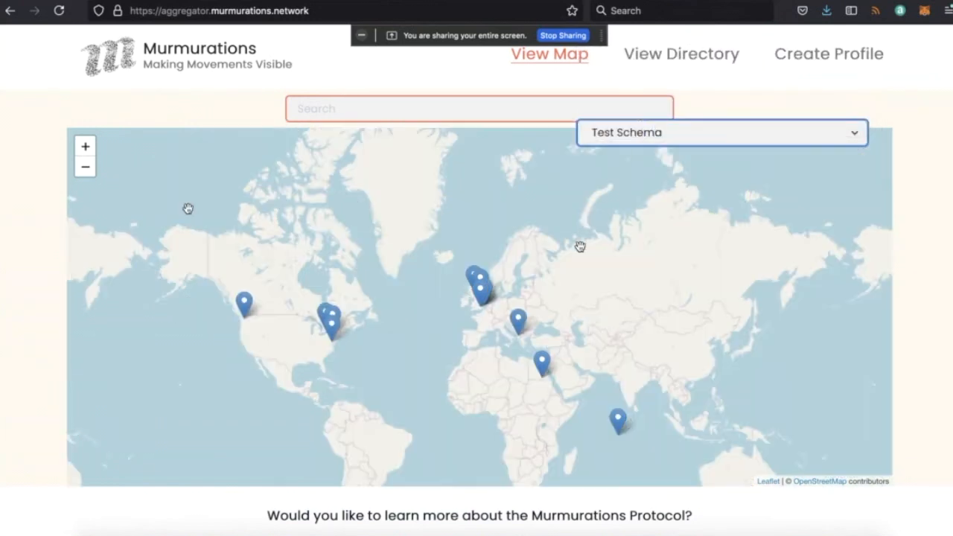
left_click(84, 148)
left_click(83, 148)
left_click(83, 148)
left_click(84, 148)
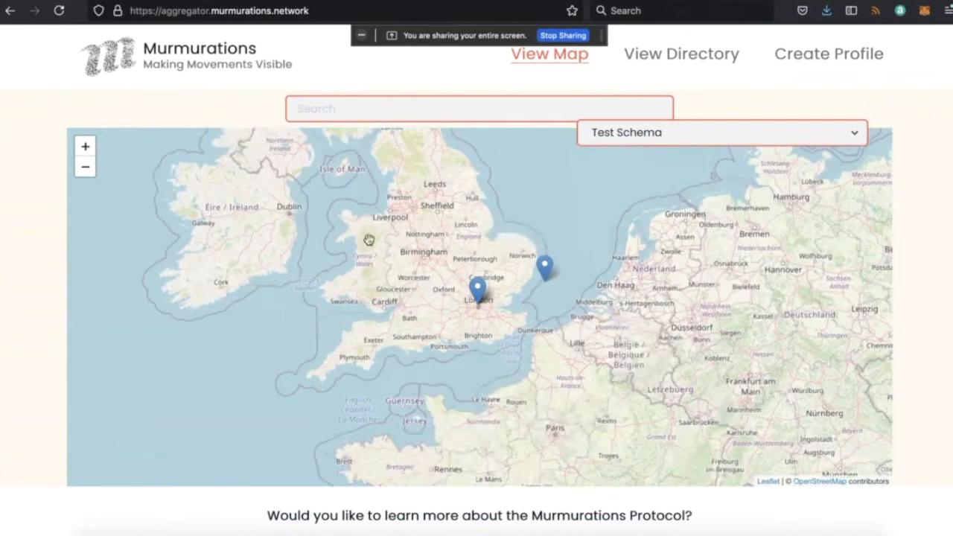
left_click_drag(365, 237, 388, 328)
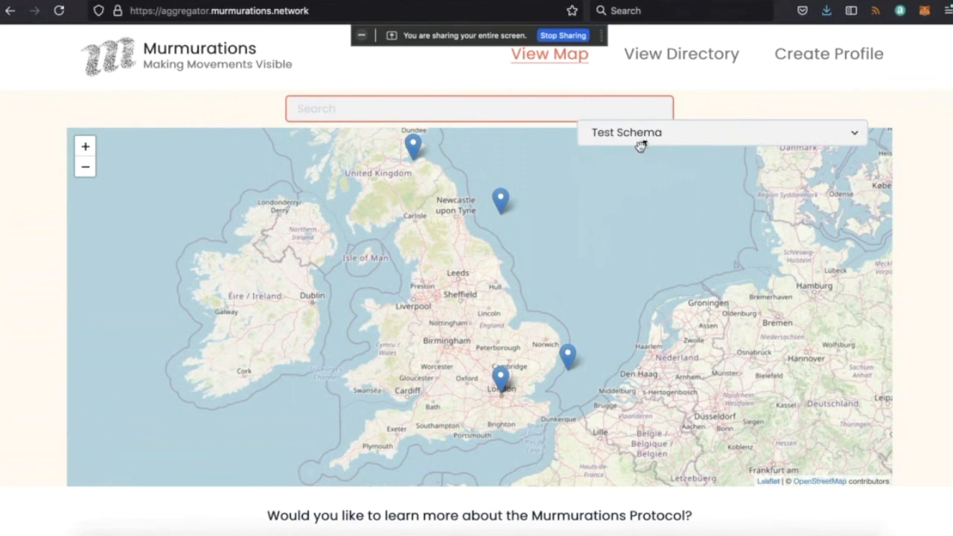
left_click(570, 358)
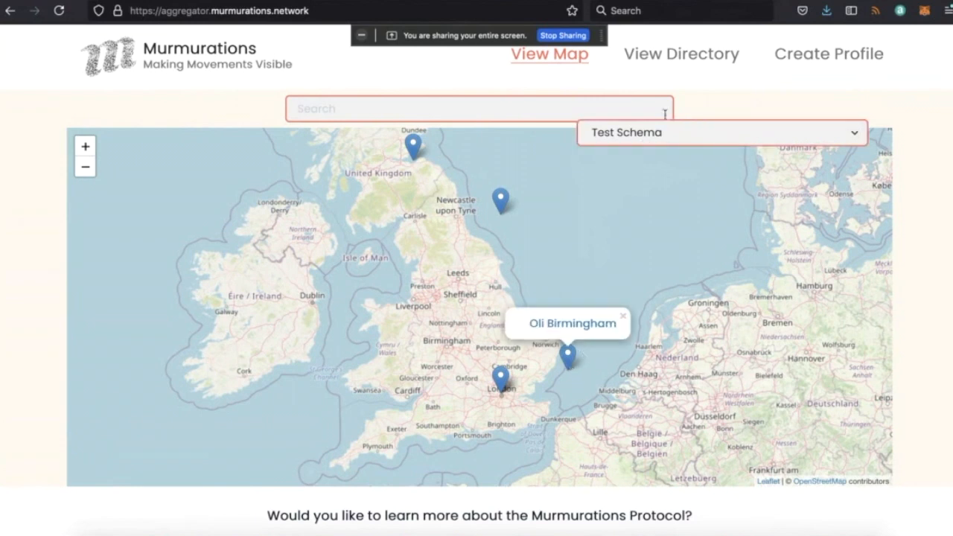
Step: Filter the map by Complementary Currency schema and view the markers across northern France and Belgium close up
left_click(662, 134)
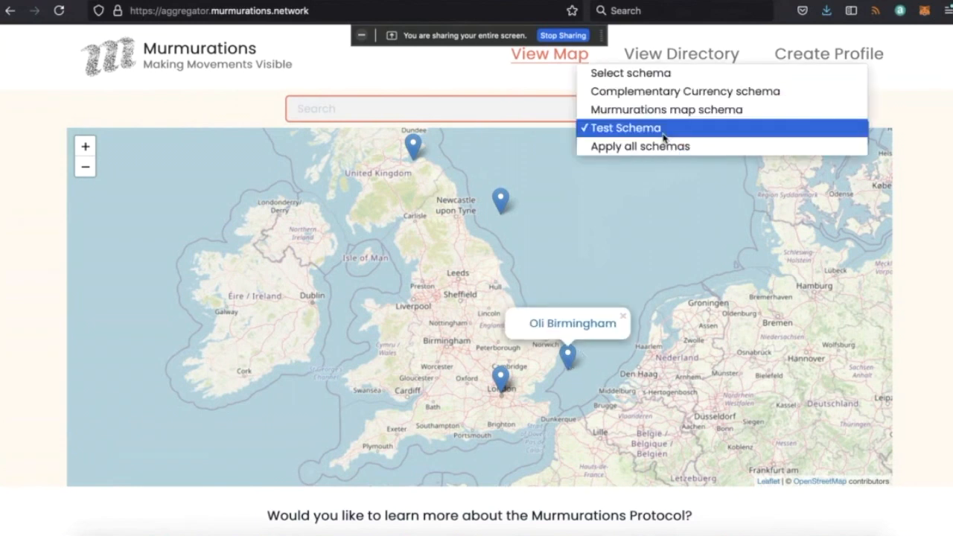
left_click(637, 94)
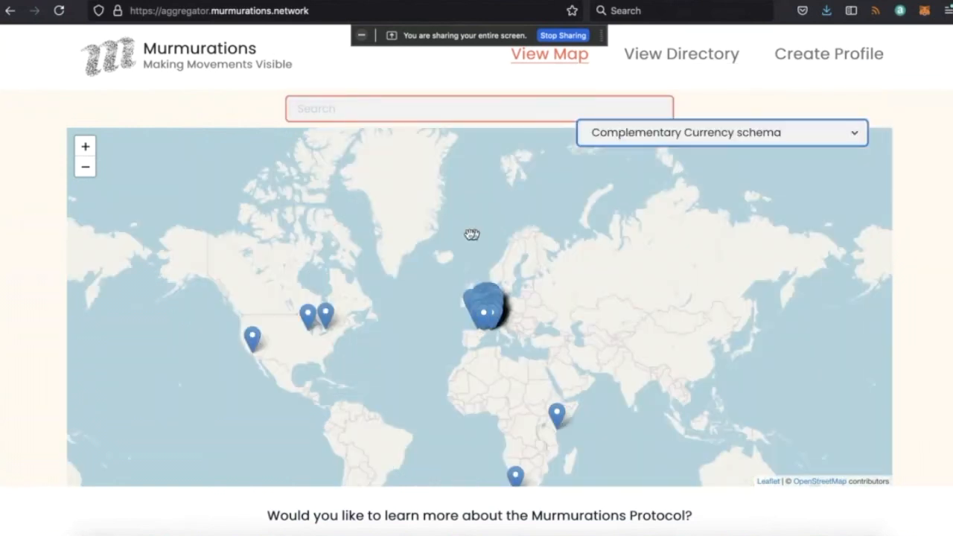
left_click(85, 149)
left_click(85, 149)
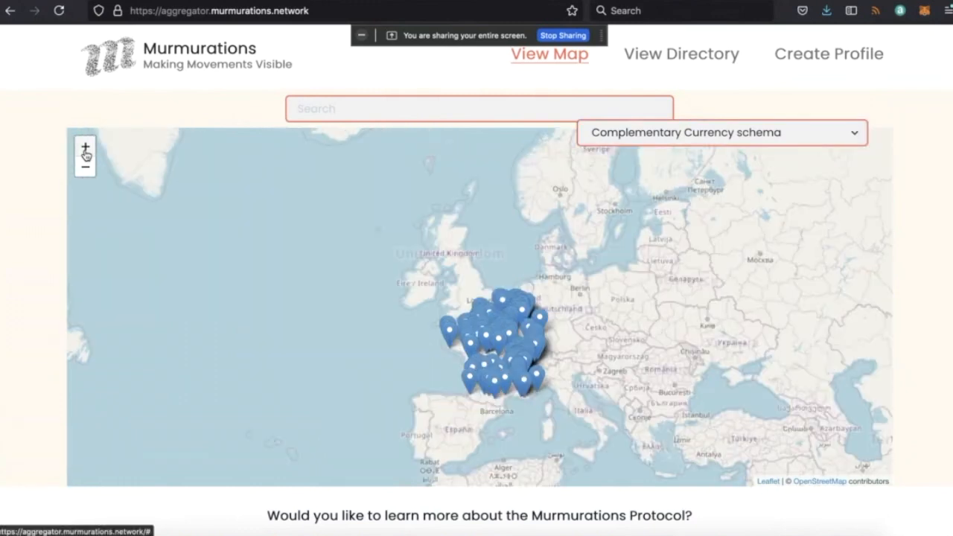
left_click(85, 149)
left_click(85, 149)
left_click_drag(403, 254, 288, 140)
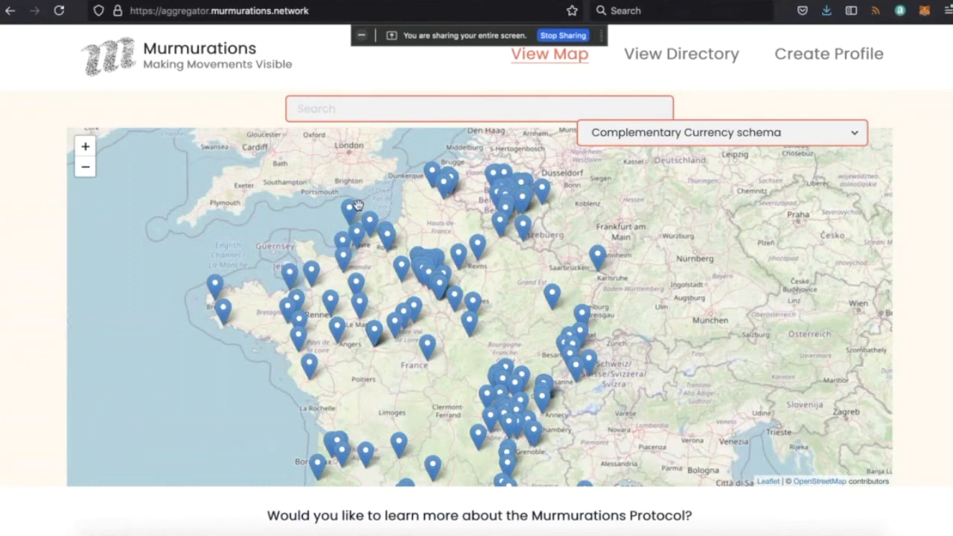
Step: Read the popups of the markers at Rouen, near Paris and southeast of Paris, ending with a wider view of Europe
left_click(387, 234)
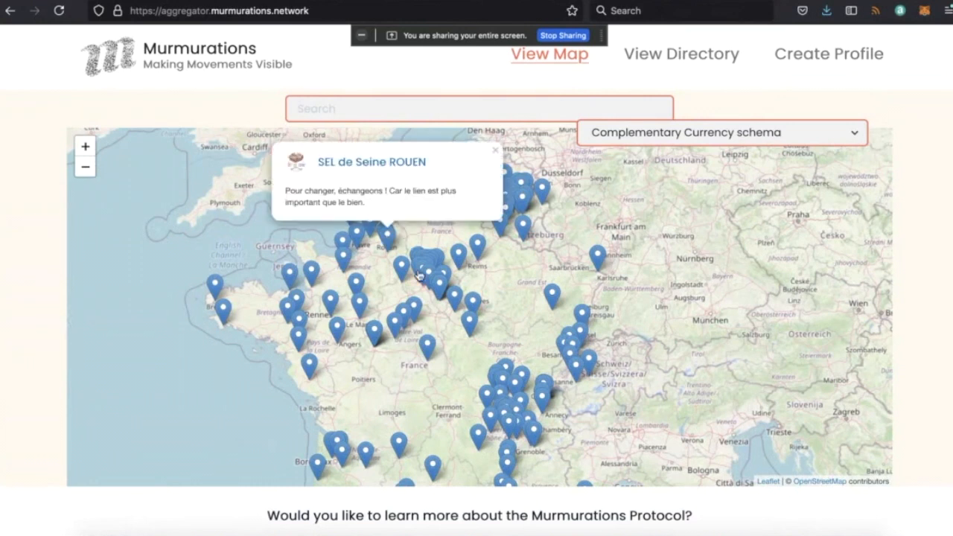
left_click(441, 290)
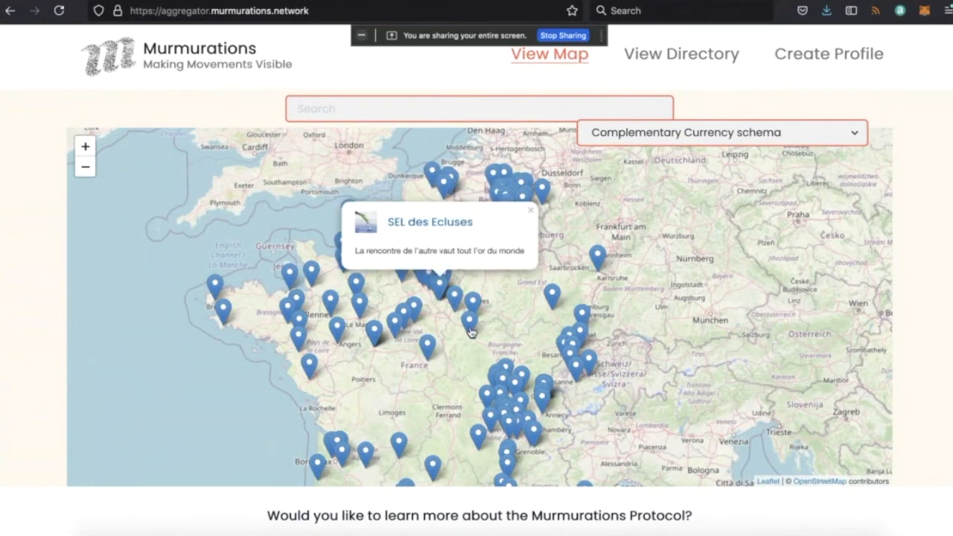
left_click(470, 329)
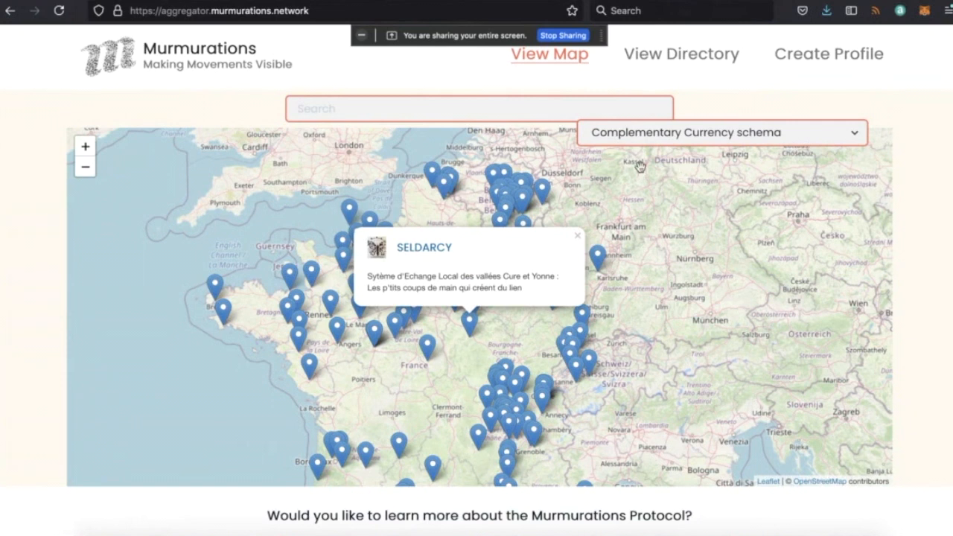
double_click(86, 169)
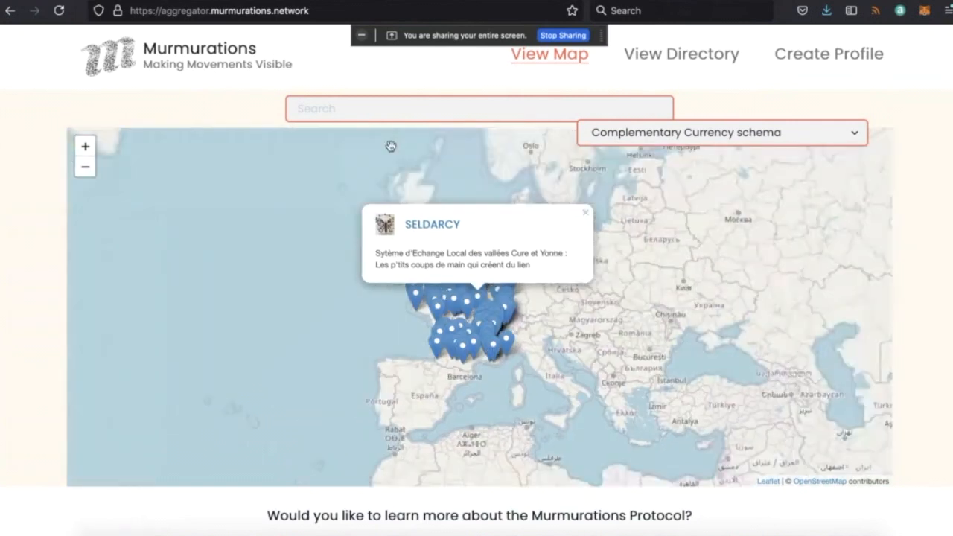
Step: Open the directory, filter it by Test Schema and look through the listed profiles
left_click(689, 65)
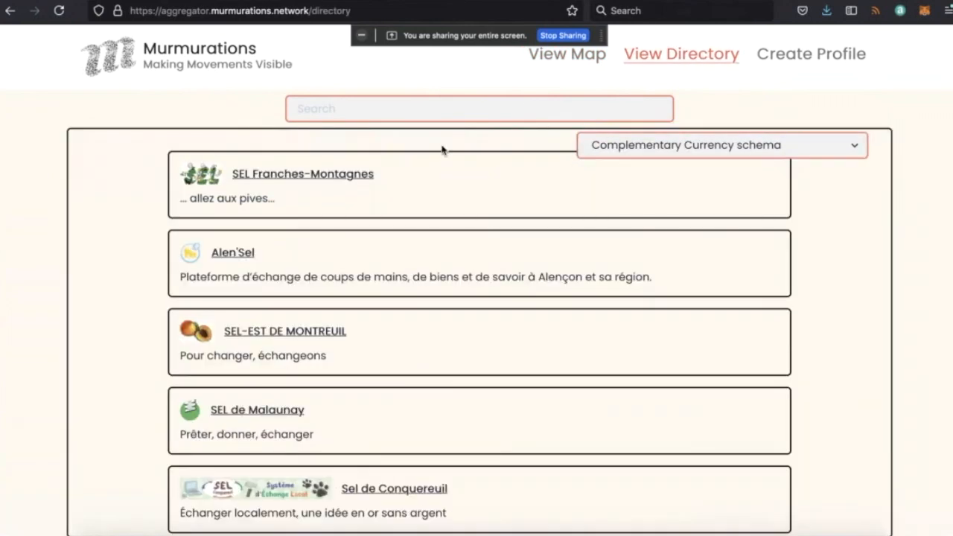
left_click(645, 144)
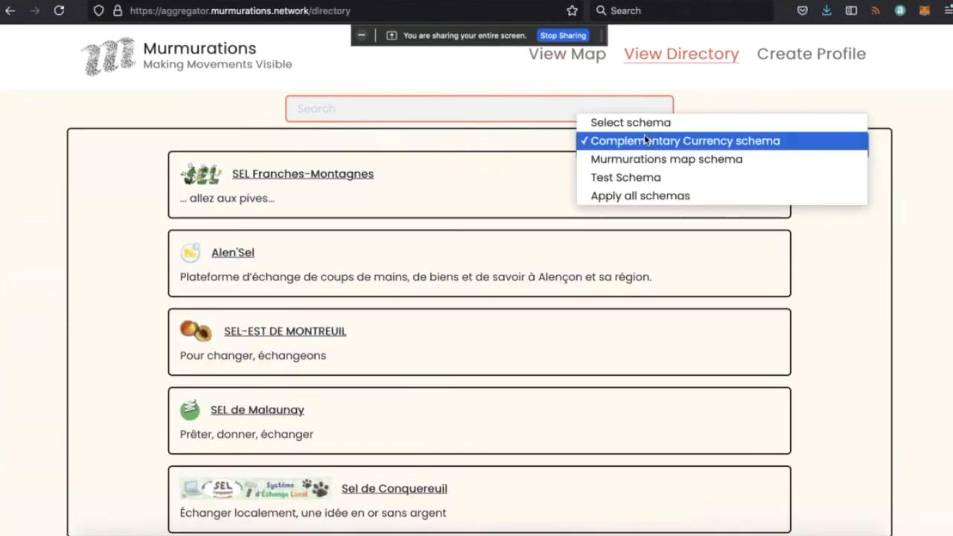
left_click(647, 179)
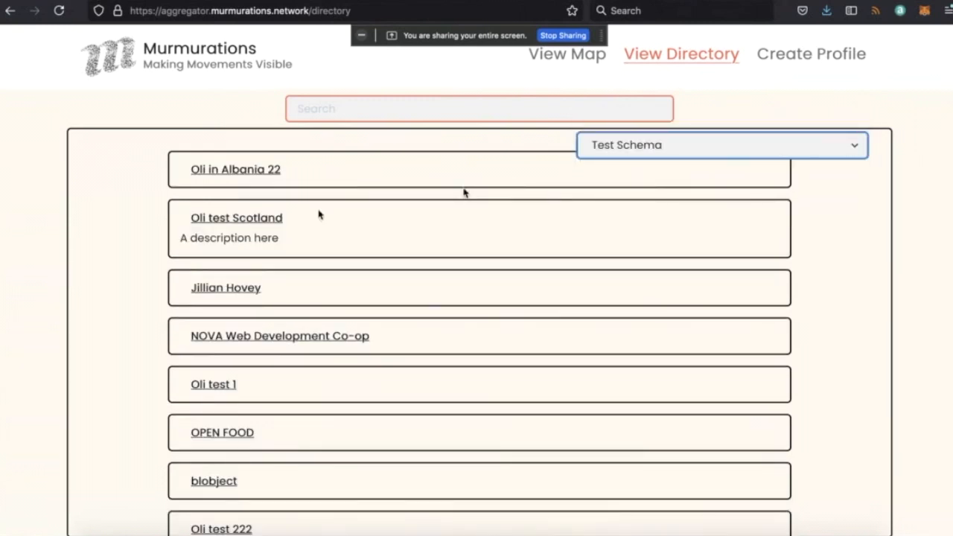
scroll(428, 362, "down", 3)
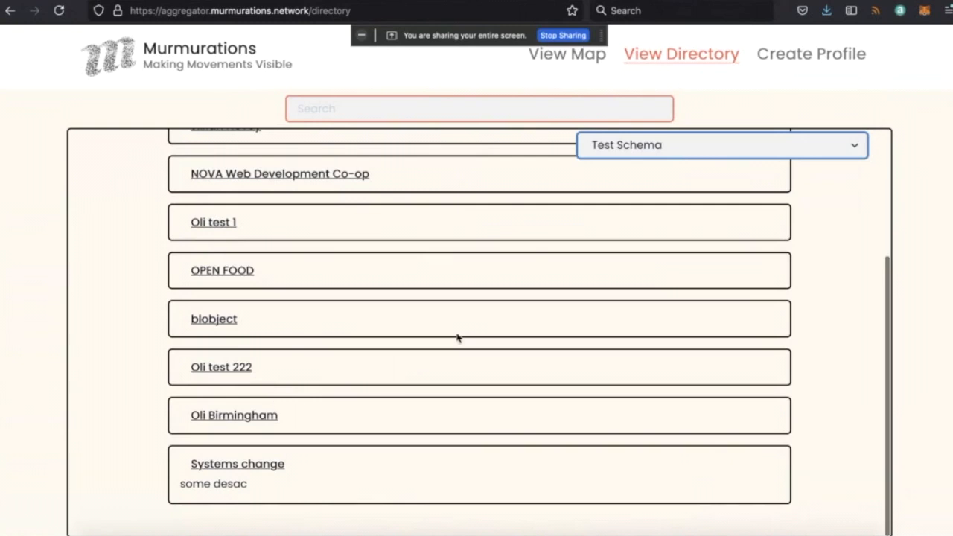
scroll(457, 338, "up", 3)
scroll(457, 339, "down", 1)
scroll(457, 338, "down", 1)
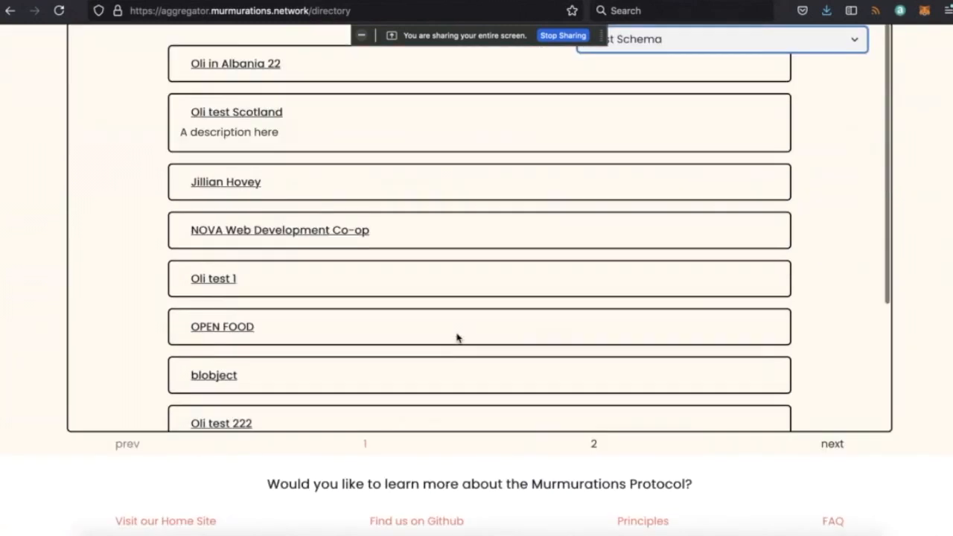
scroll(457, 338, "up", 2)
Step: Filter the directory by Complementary Currency schema and look through the first page of entries
left_click(639, 153)
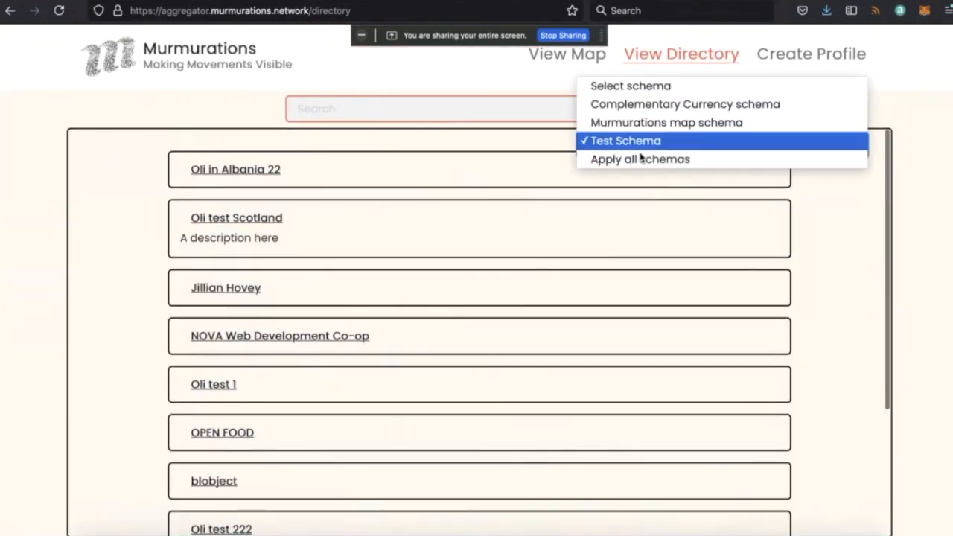
left_click(619, 106)
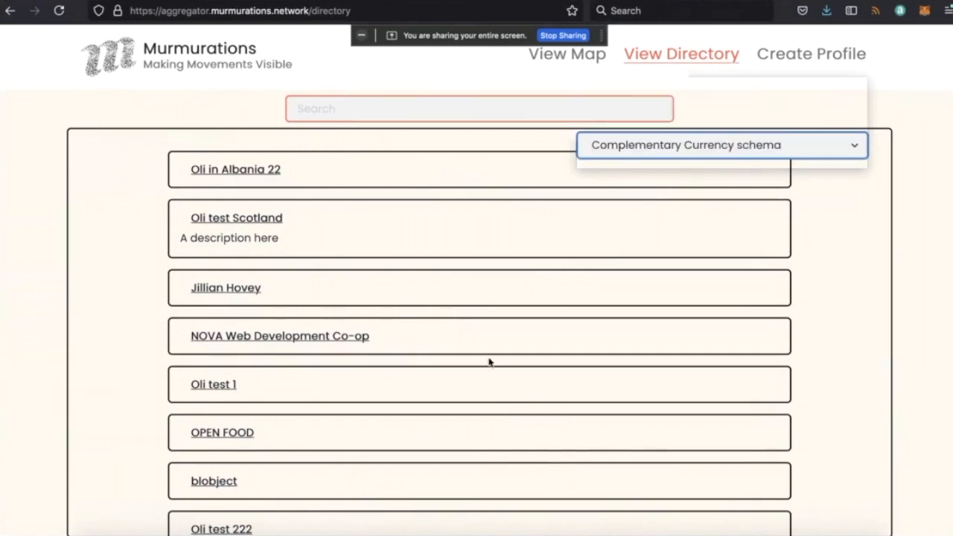
scroll(489, 362, "down", 10)
scroll(489, 363, "up", 5)
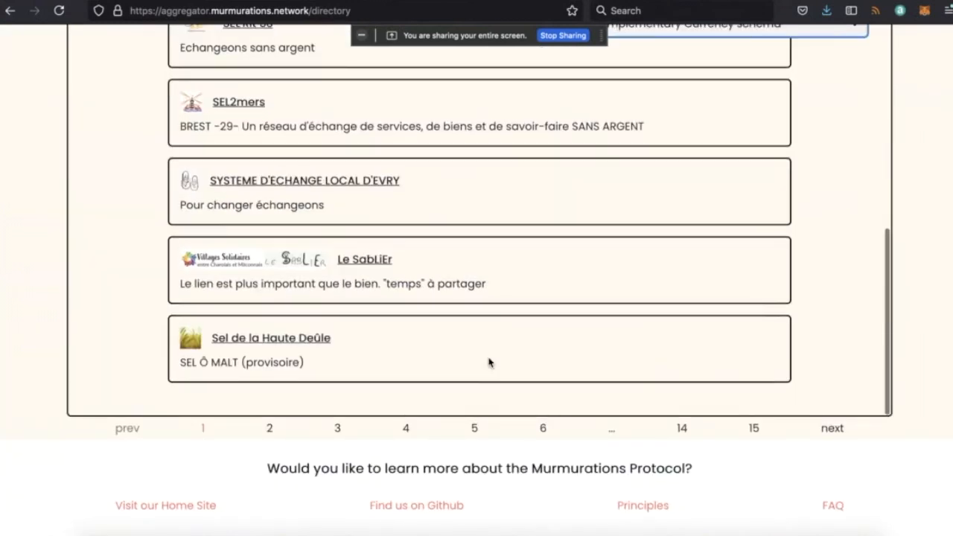
scroll(489, 363, "up", 3)
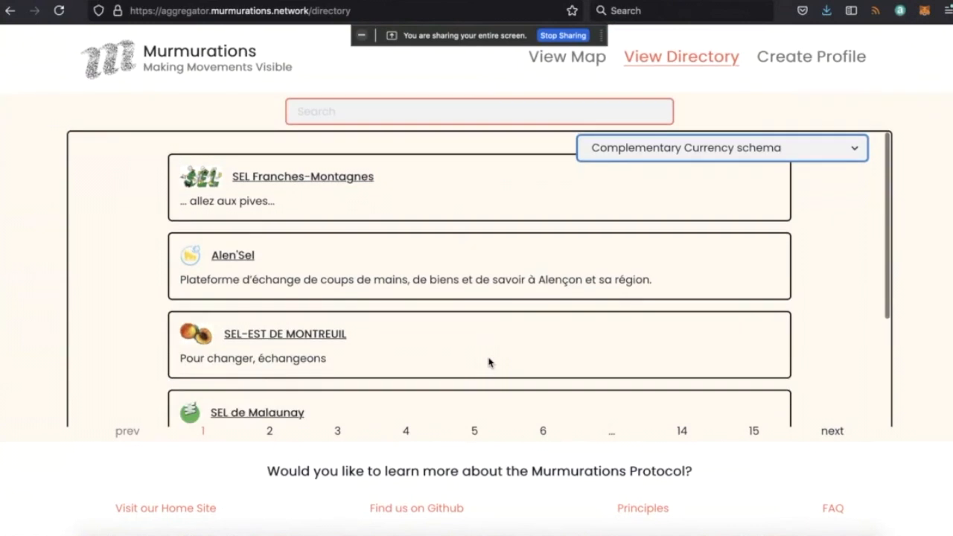
Step: Go from the directory to the Profile Generator through Create Profile and review its three-step introduction
left_click(807, 58)
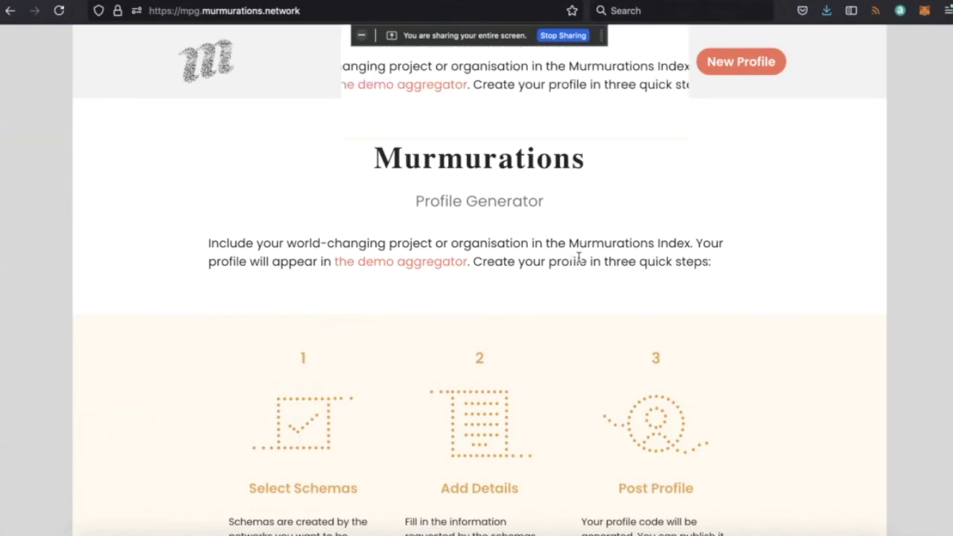
scroll(579, 261, "down", 4)
scroll(580, 261, "up", 3)
scroll(580, 261, "up", 1)
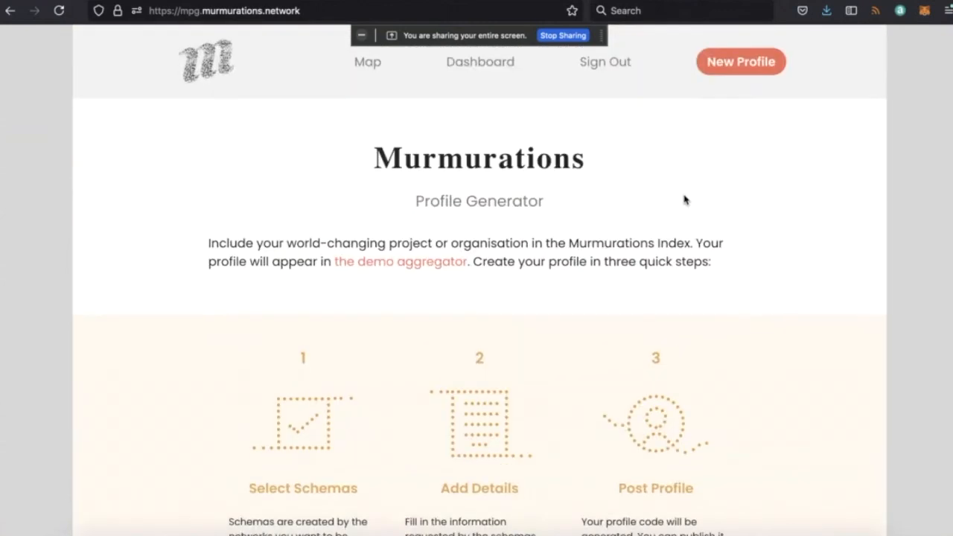
left_click(469, 67)
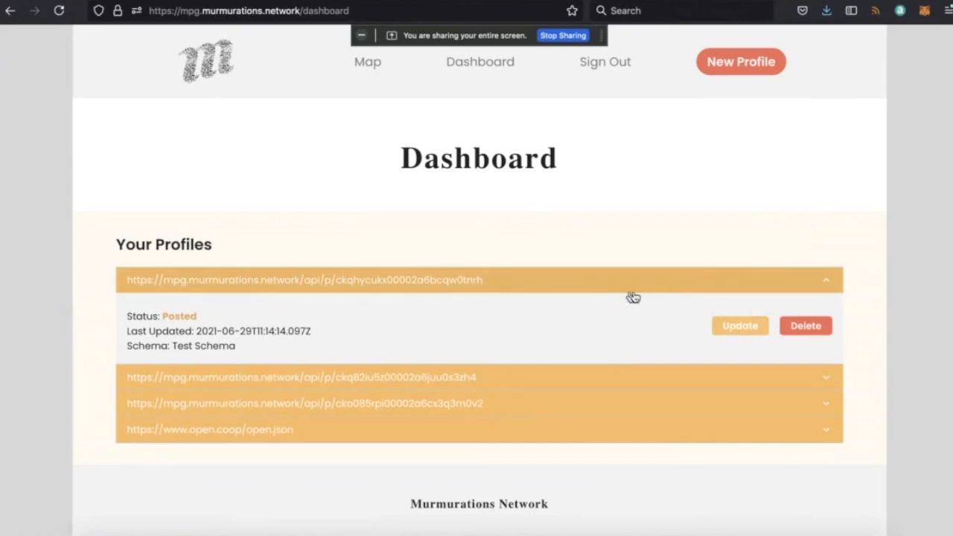
scroll(604, 321, "down", 1)
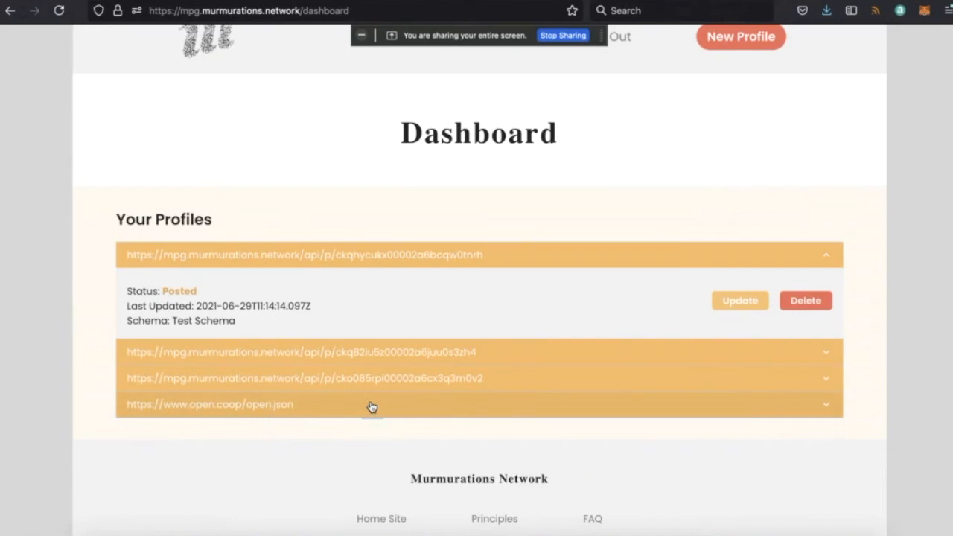
left_click(371, 407)
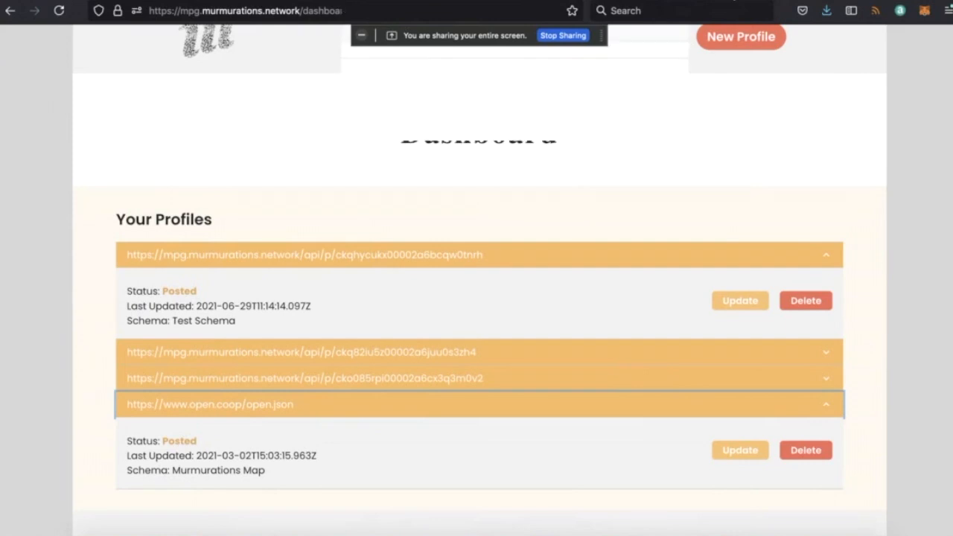
left_click(203, 2)
left_click_drag(155, 10, 264, 11)
left_click(264, 10)
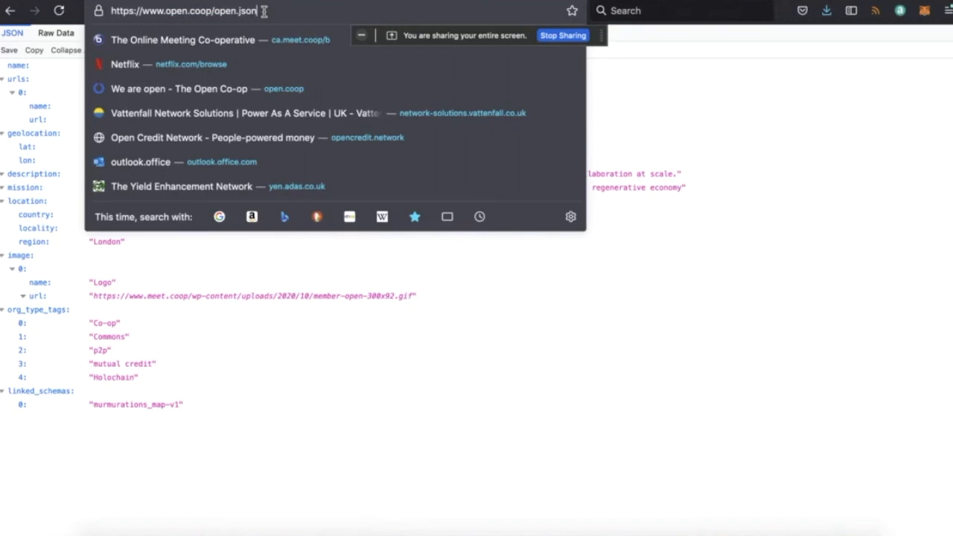
left_click(275, 482)
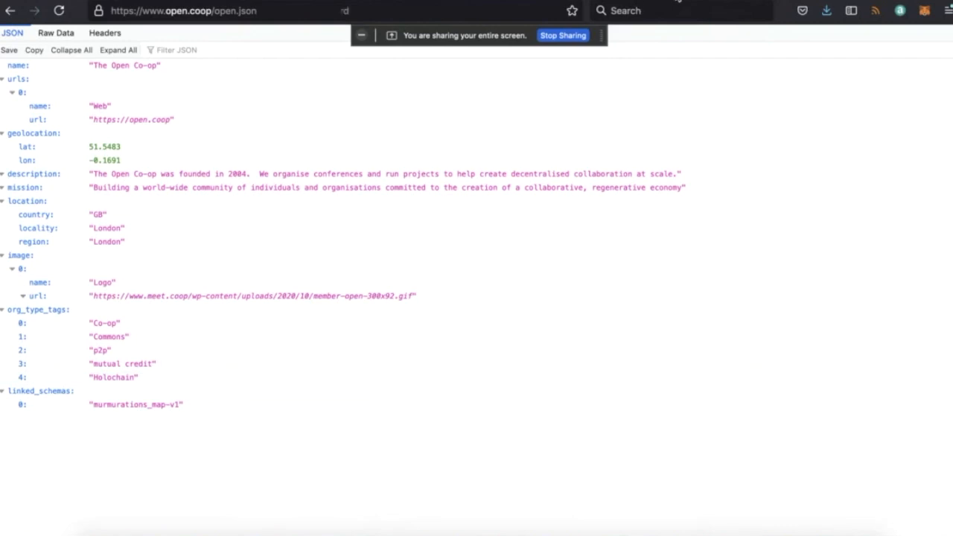
left_click(678, 0)
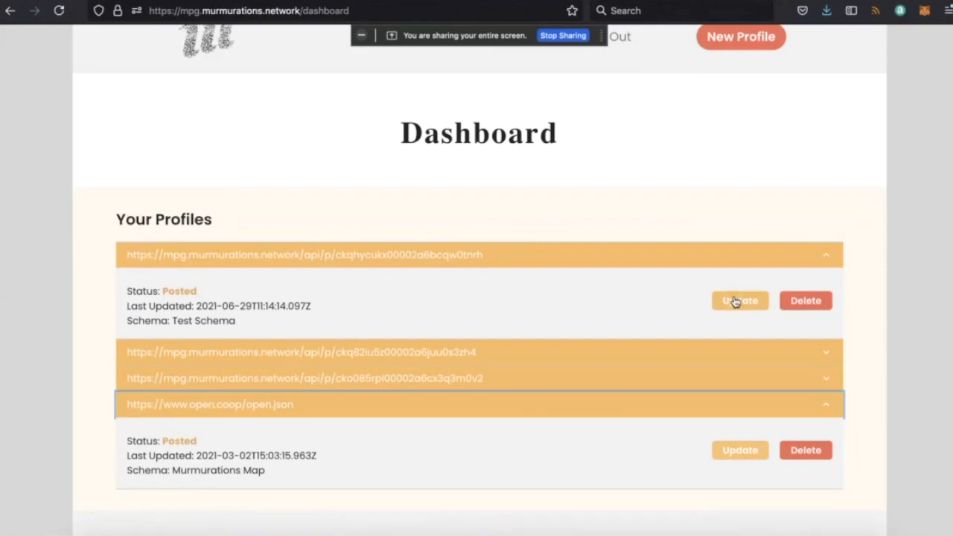
Step: Start updating the posted Test Schema profile, add the Murmurations Map schema to it and continue to step 2
left_click(735, 302)
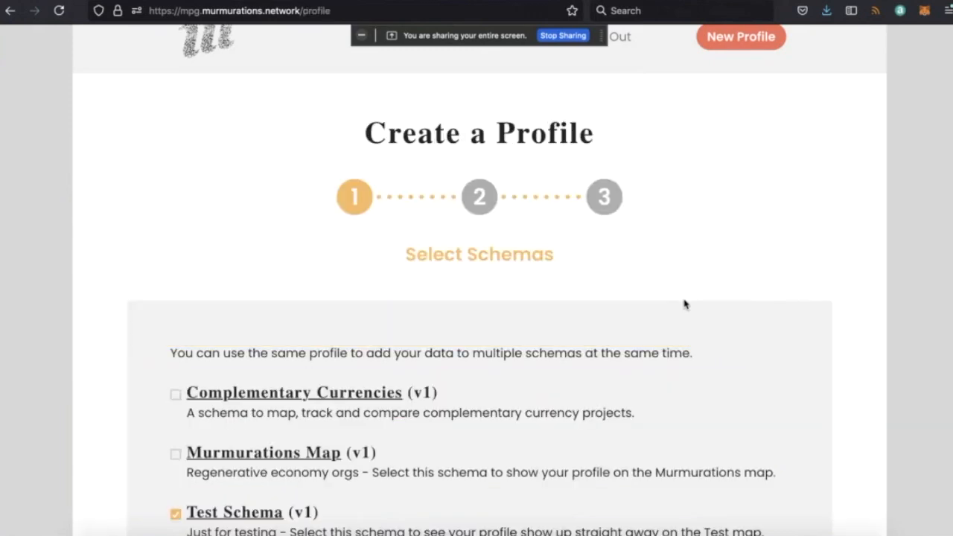
scroll(613, 302, "down", 2)
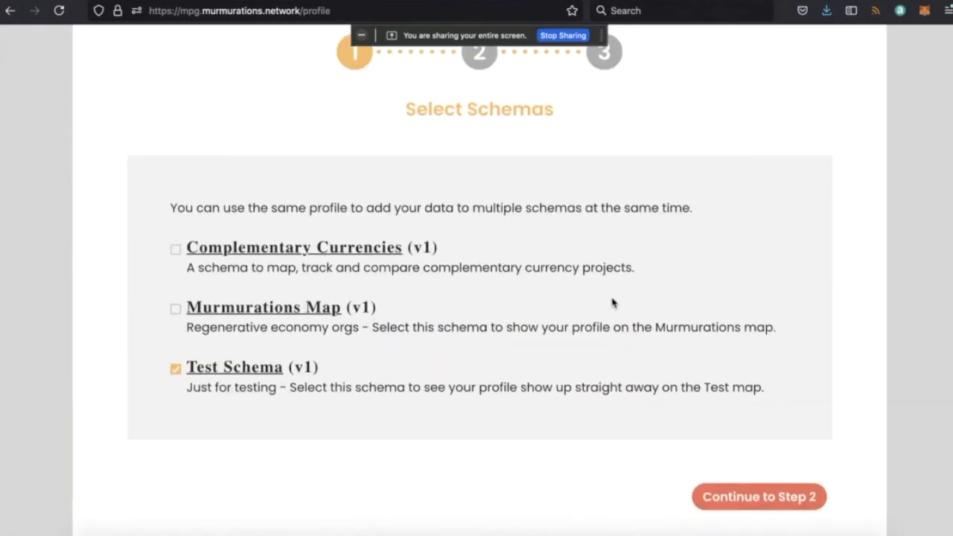
left_click(176, 313)
left_click(728, 497)
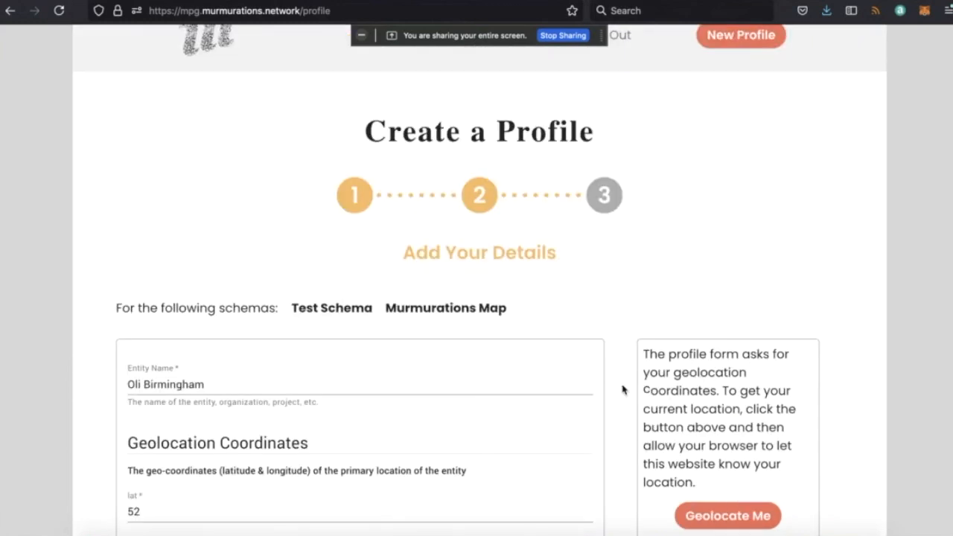
scroll(623, 389, "down", 4)
scroll(623, 389, "down", 2)
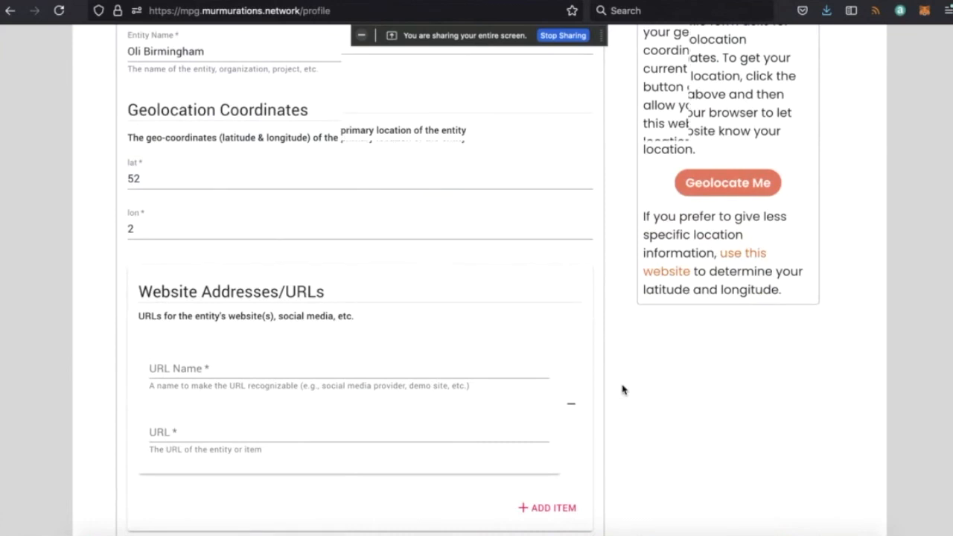
scroll(622, 388, "down", 1)
left_click(158, 311)
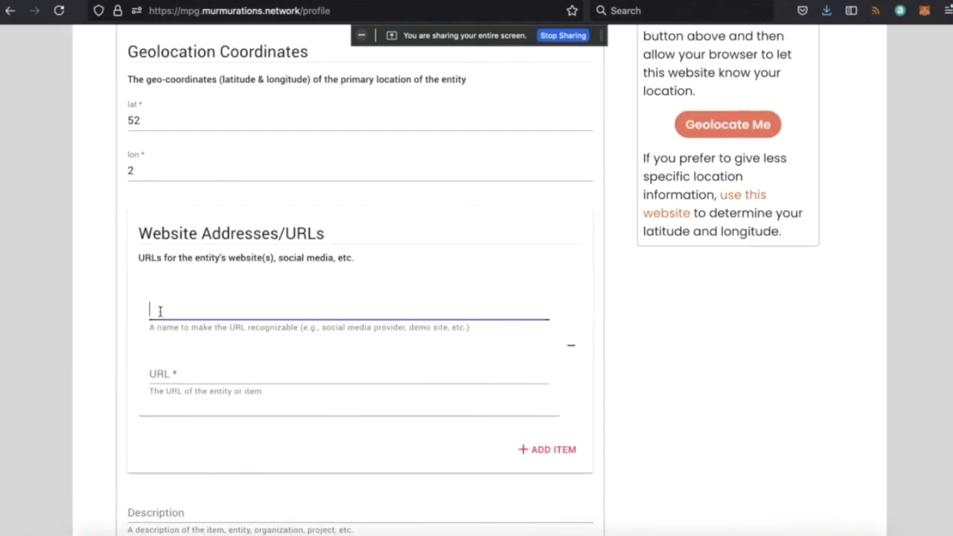
type("Webiste")
left_click(172, 374)
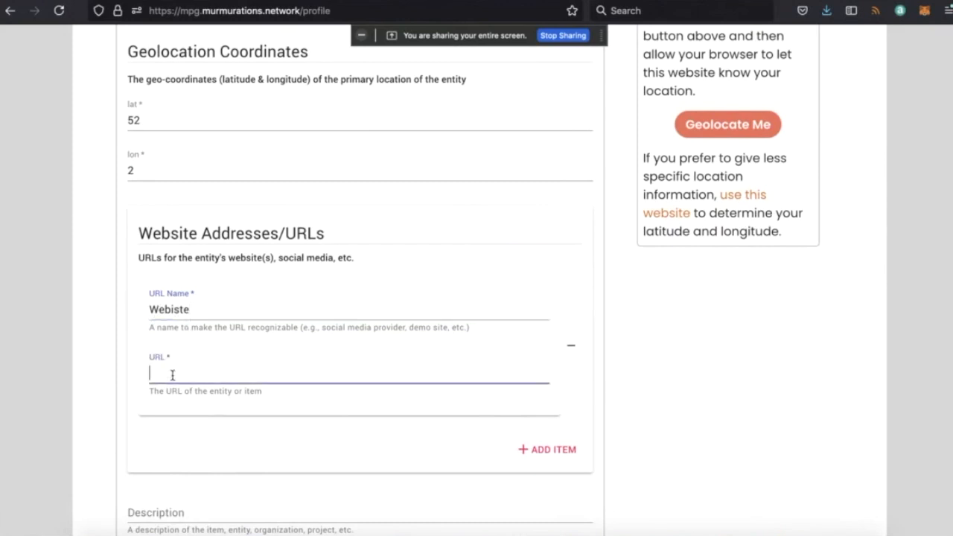
type("http://test..co")
key("BackSpace")
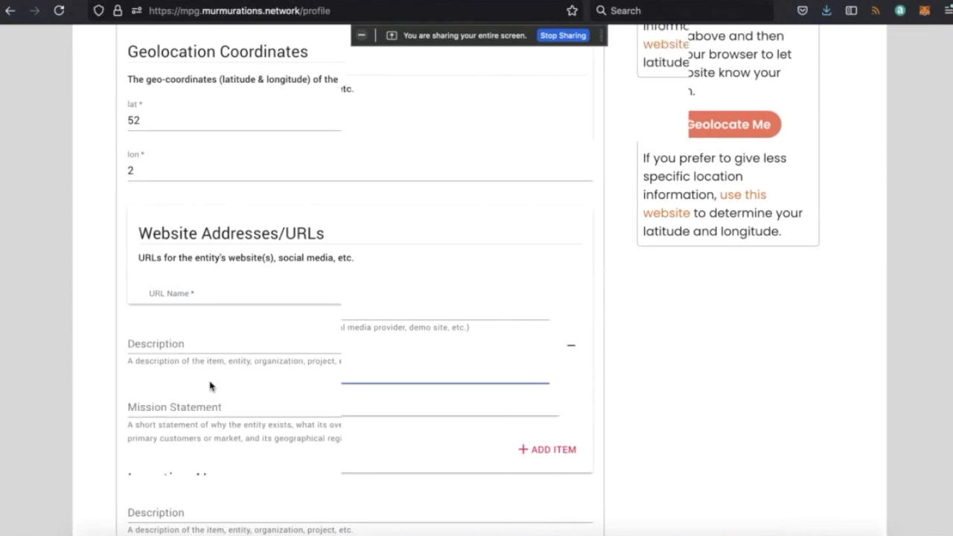
Step: Fill in the profile's description as "Some descrioption" and its mission statement as "A mission"
scroll(193, 357, "down", 3)
left_click(165, 335)
type("Some descrioption")
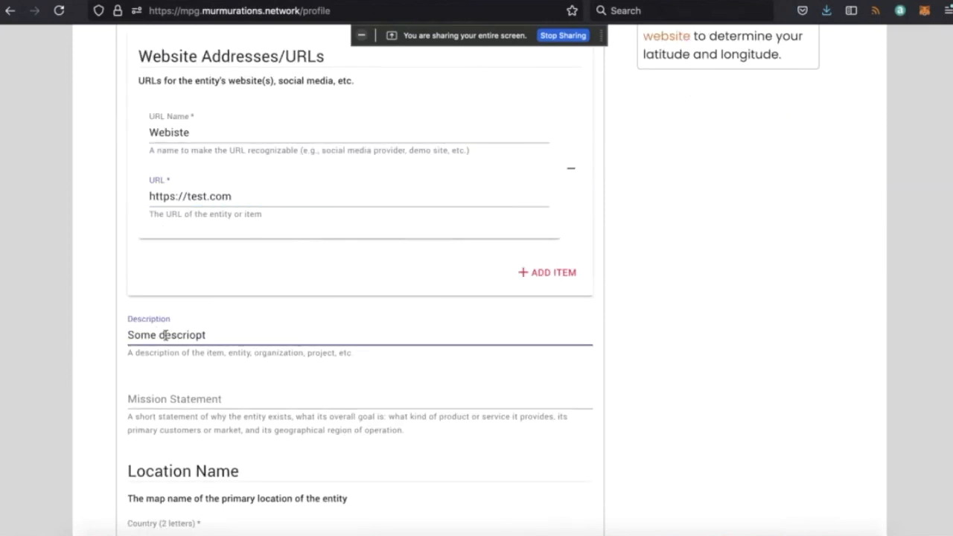
left_click(145, 395)
type("A mission")
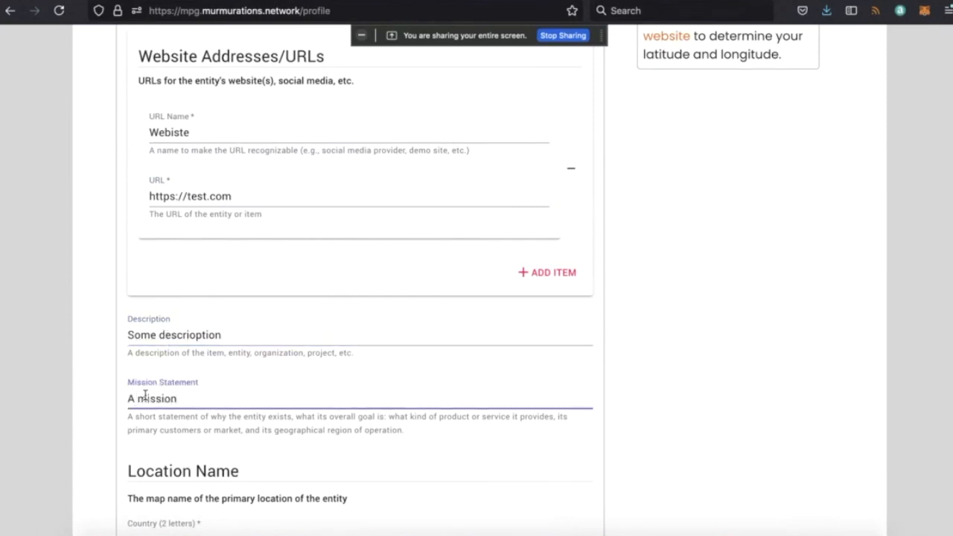
Step: Set the profile's location name to country GB and locality Birmingham
scroll(149, 394, "down", 2)
left_click(189, 389)
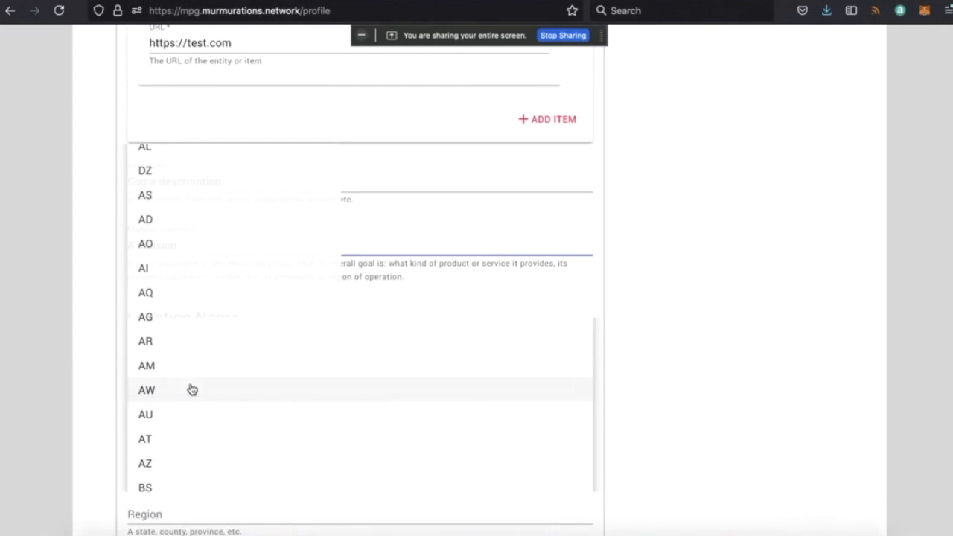
scroll(212, 391, "down", 6)
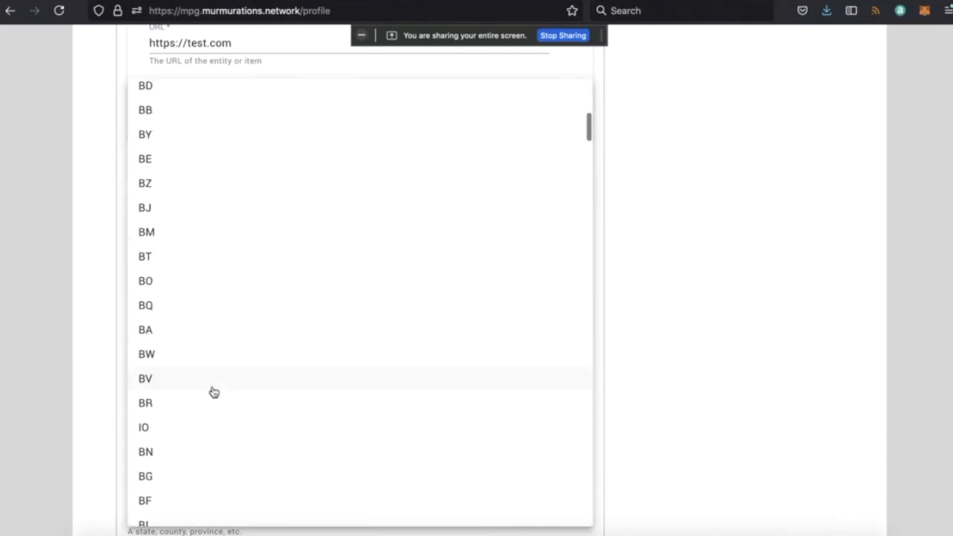
scroll(214, 393, "down", 10)
left_click(163, 285)
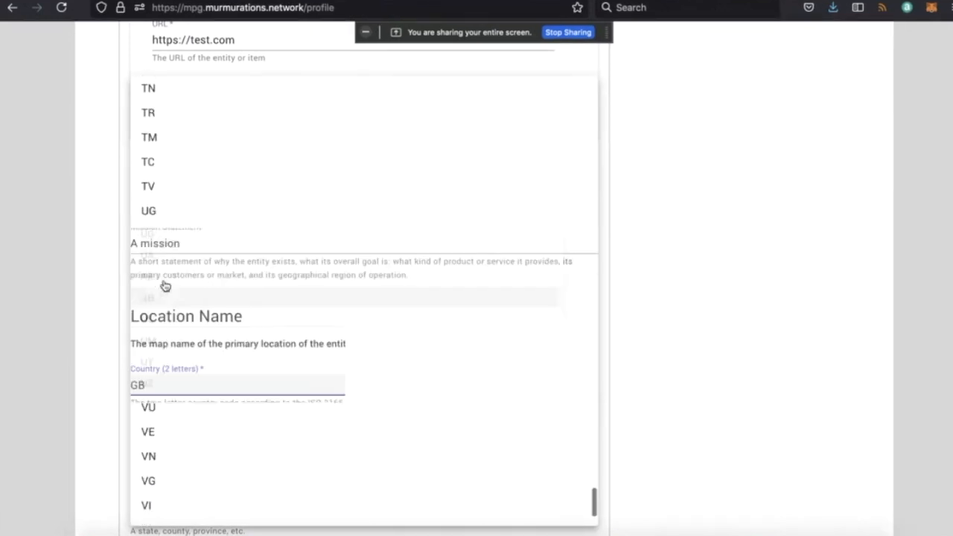
left_click(247, 446)
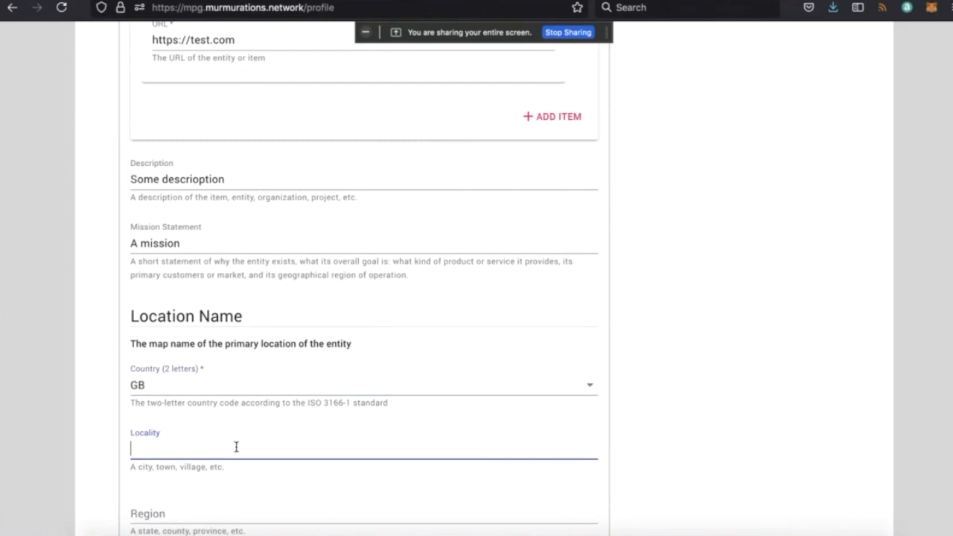
type("Birming")
key("Tab")
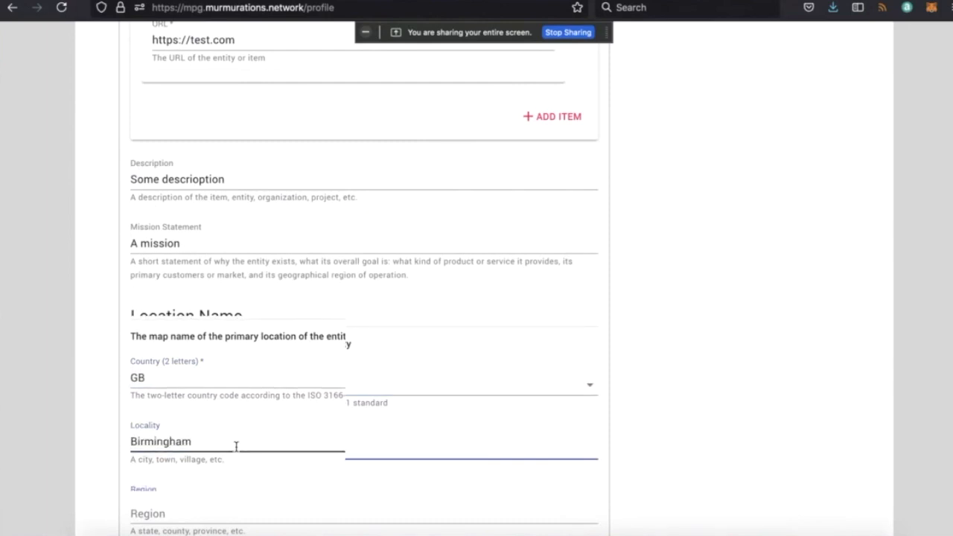
Step: Add the Org Type tags "Test" and "Test 2", leaving region, image and RSS feed empty, and continue to step 3
scroll(236, 447, "down", 3)
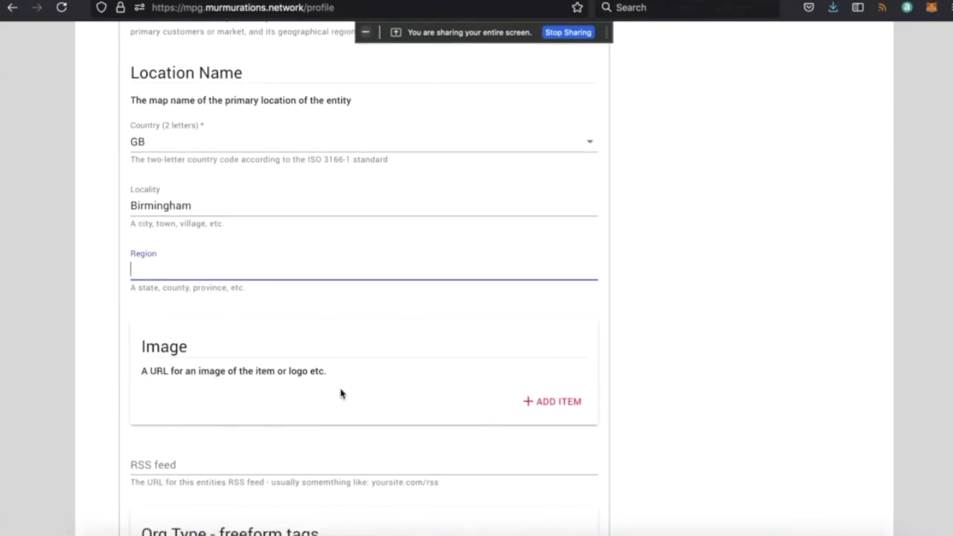
scroll(341, 394, "down", 2)
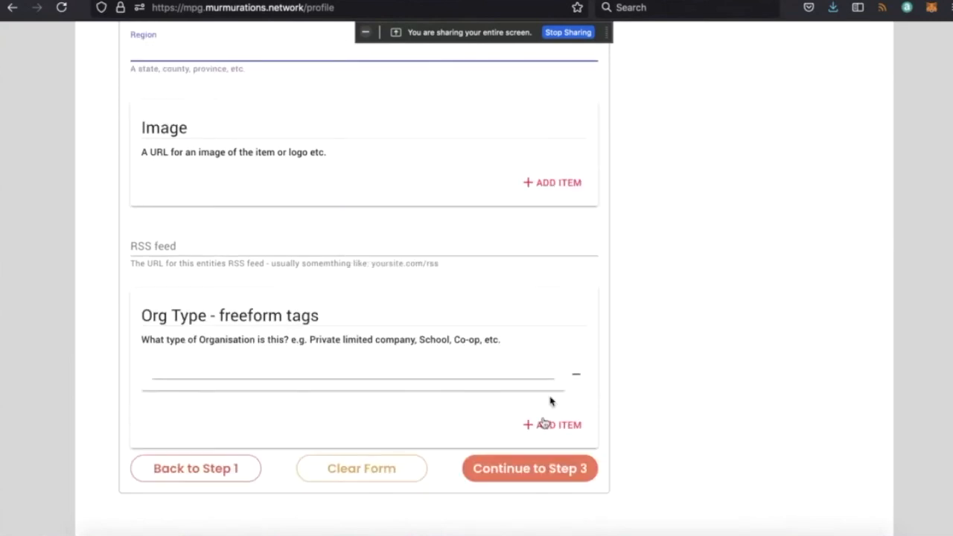
left_click(468, 363)
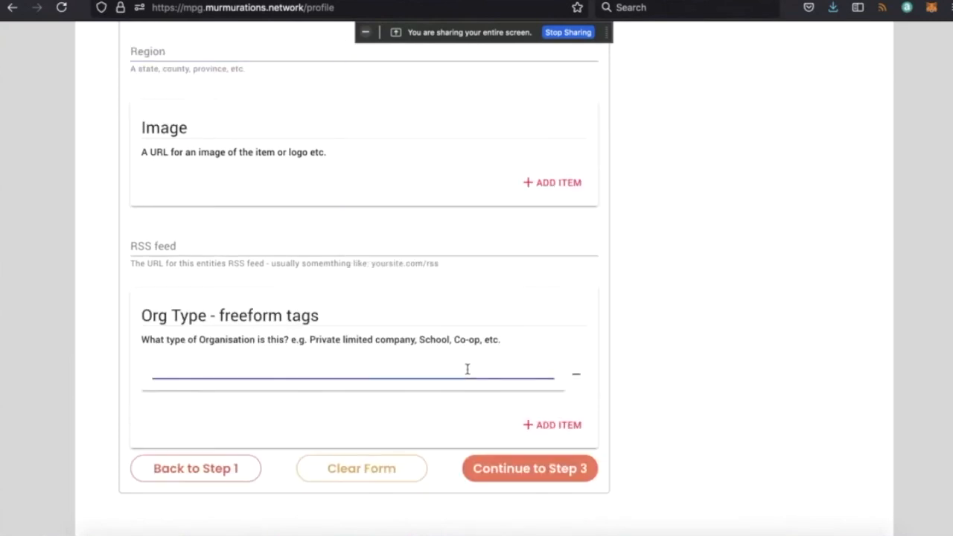
type("Test")
left_click(549, 425)
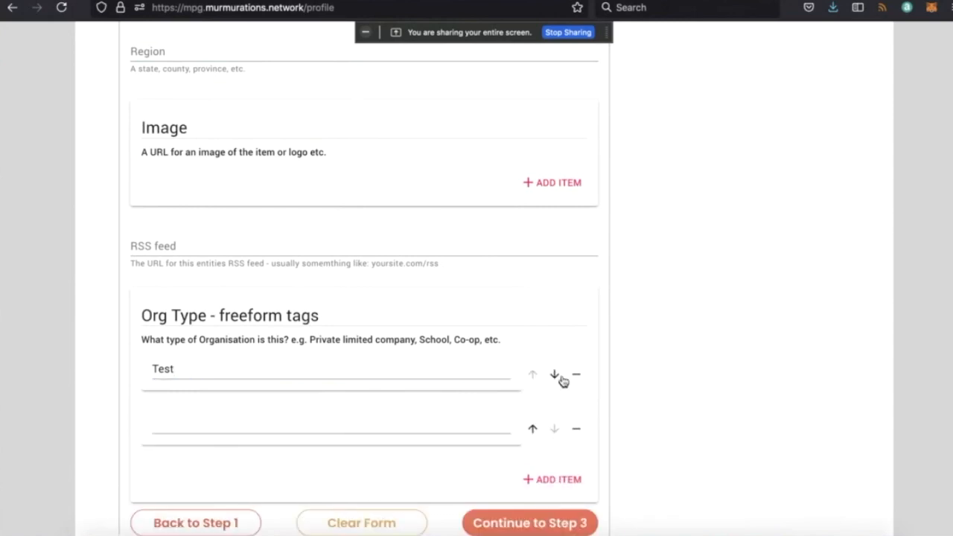
left_click(220, 423)
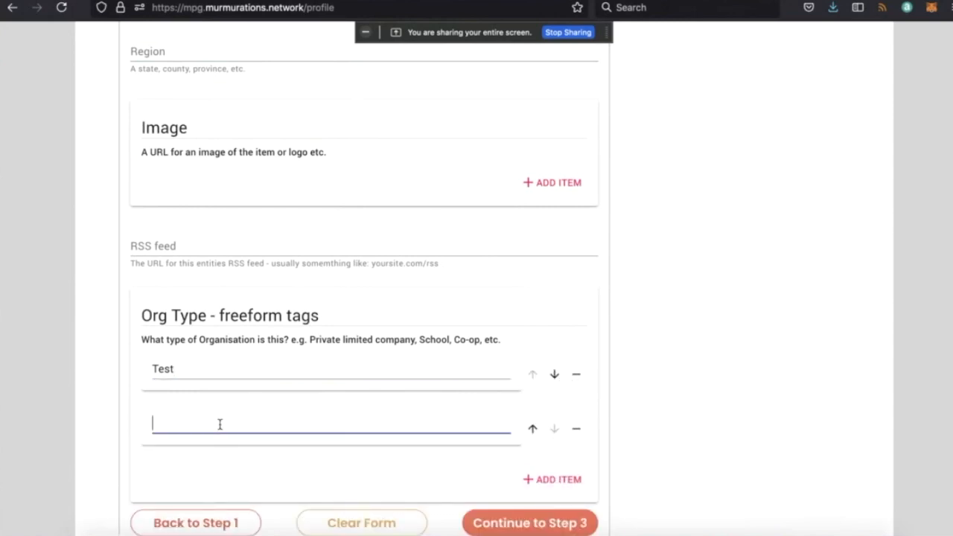
type("Test 2")
left_click(504, 478)
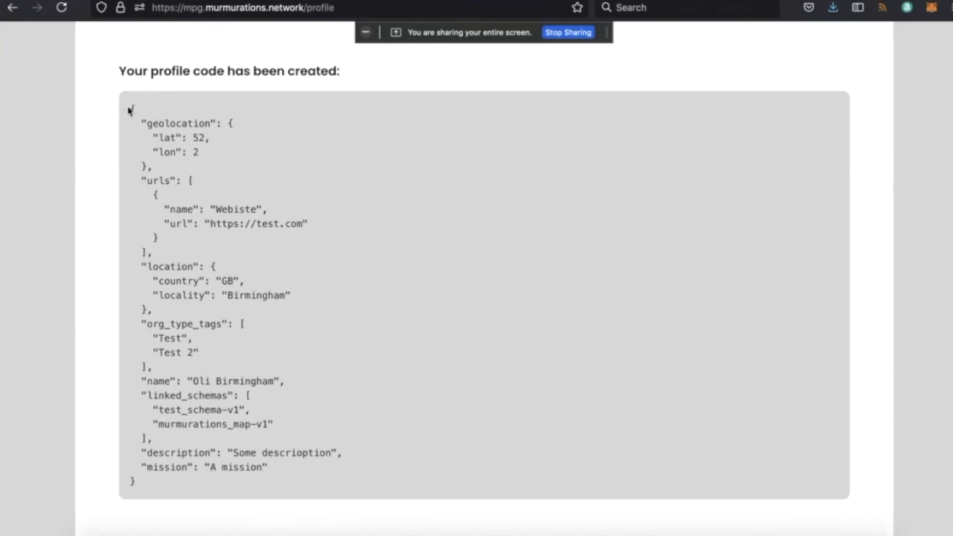
Step: Review the generated profile code and post the updated profile with Murmurations as the host
left_click_drag(242, 243, 262, 349)
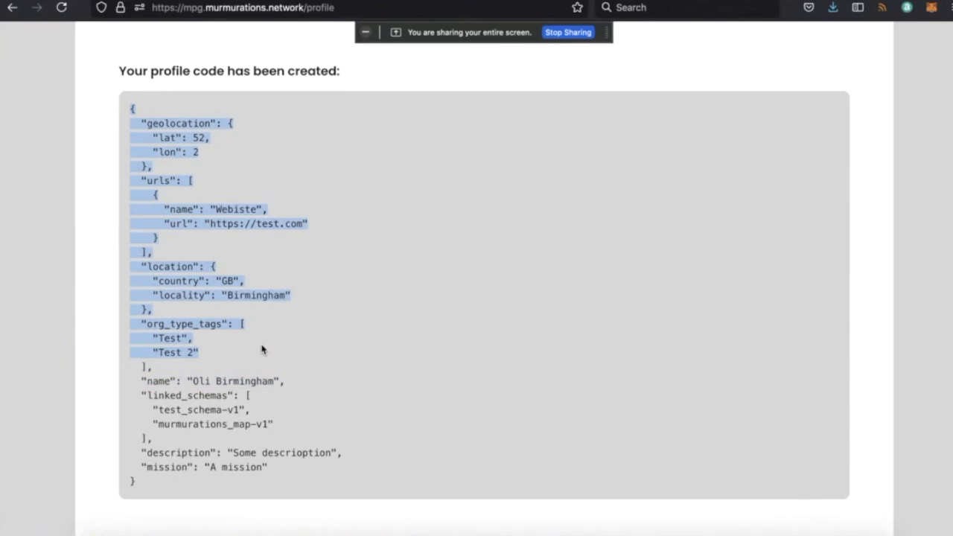
left_click(262, 349)
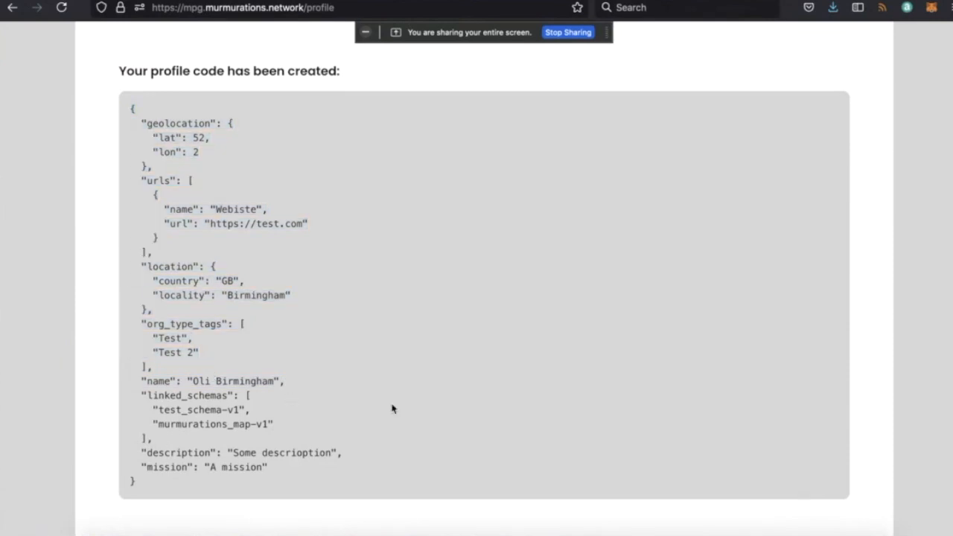
scroll(245, 413, "down", 1)
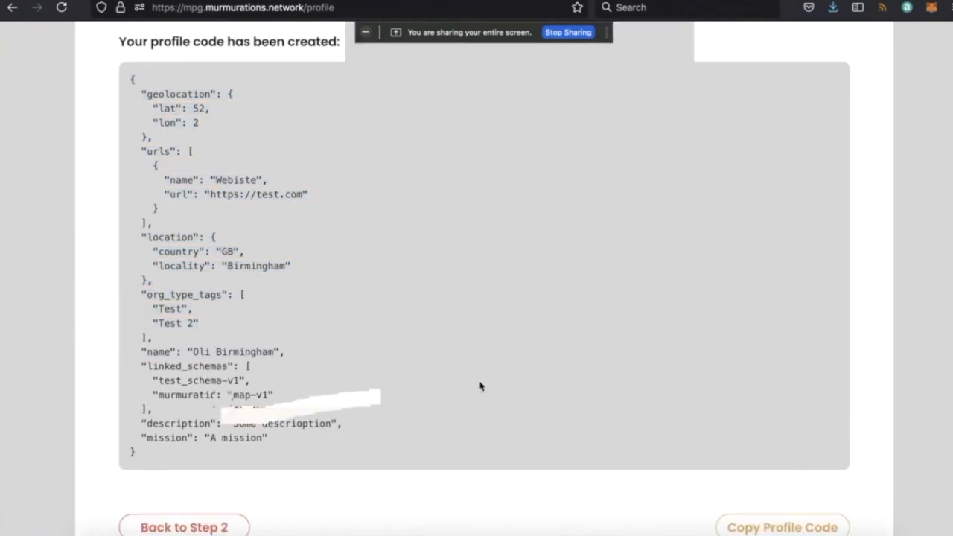
scroll(480, 386, "down", 5)
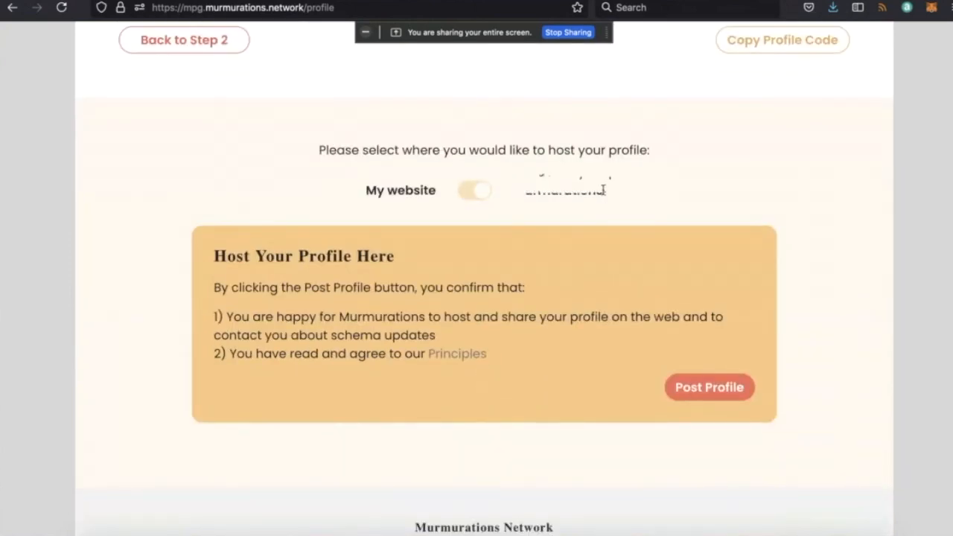
scroll(792, 45, "up", 1)
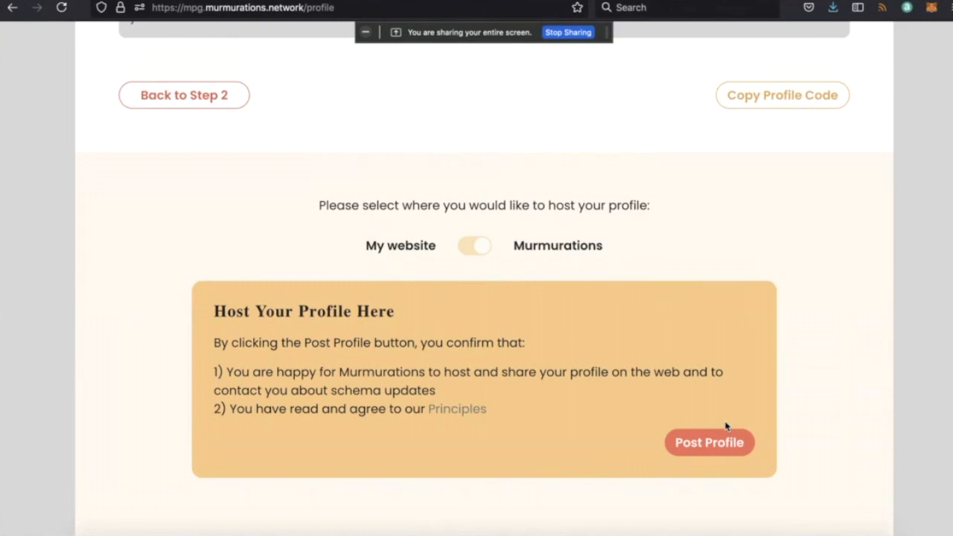
left_click(708, 443)
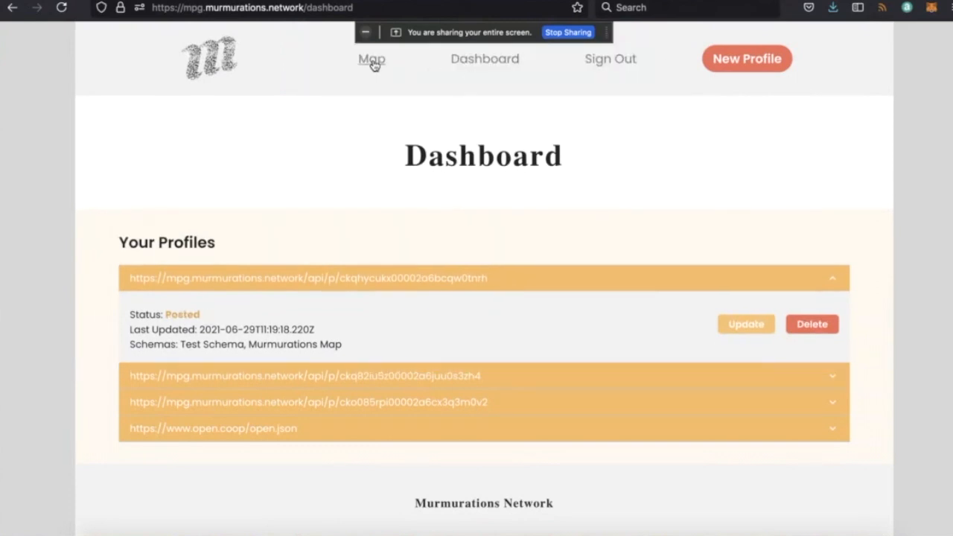
Step: Go from the dashboard to the aggregator map and open the updated profile's marker off England's east coast
left_click(372, 63)
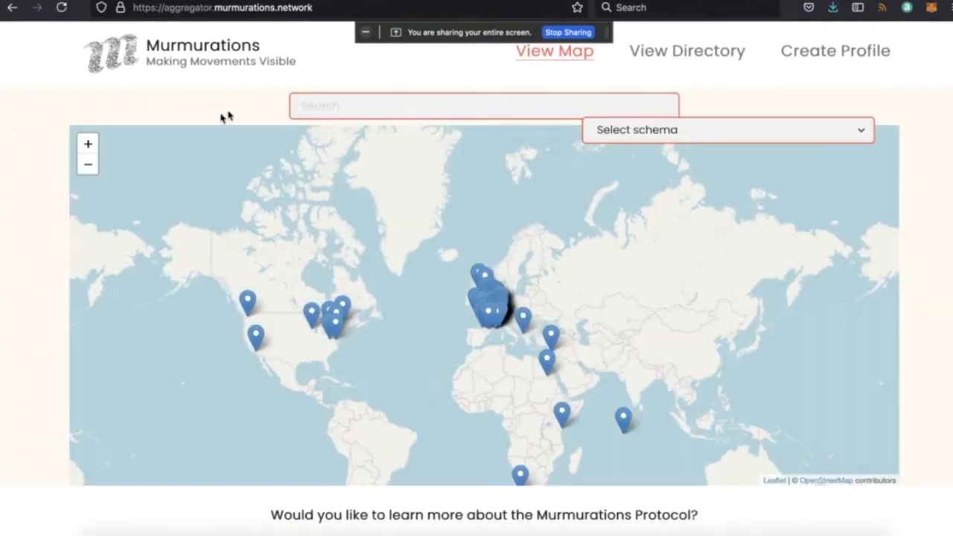
left_click(88, 145)
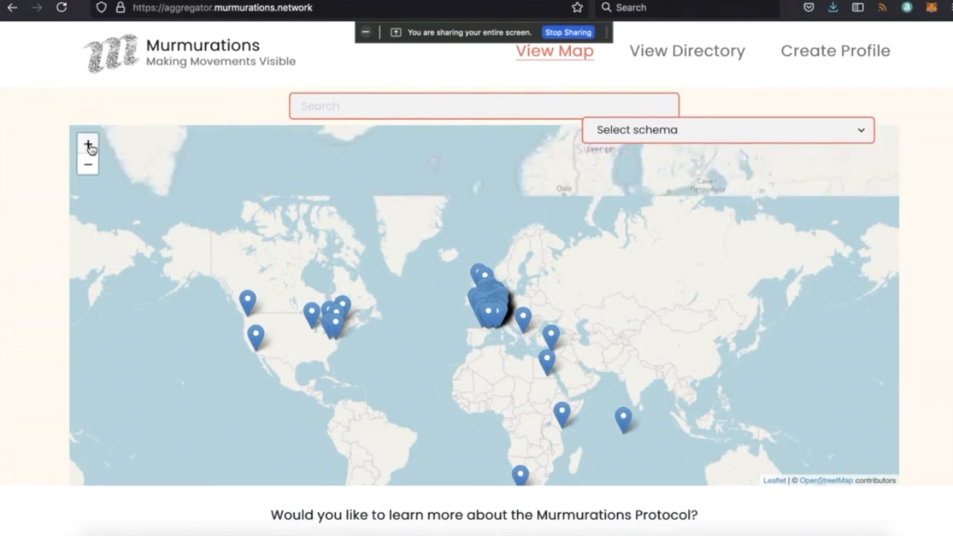
left_click(89, 148)
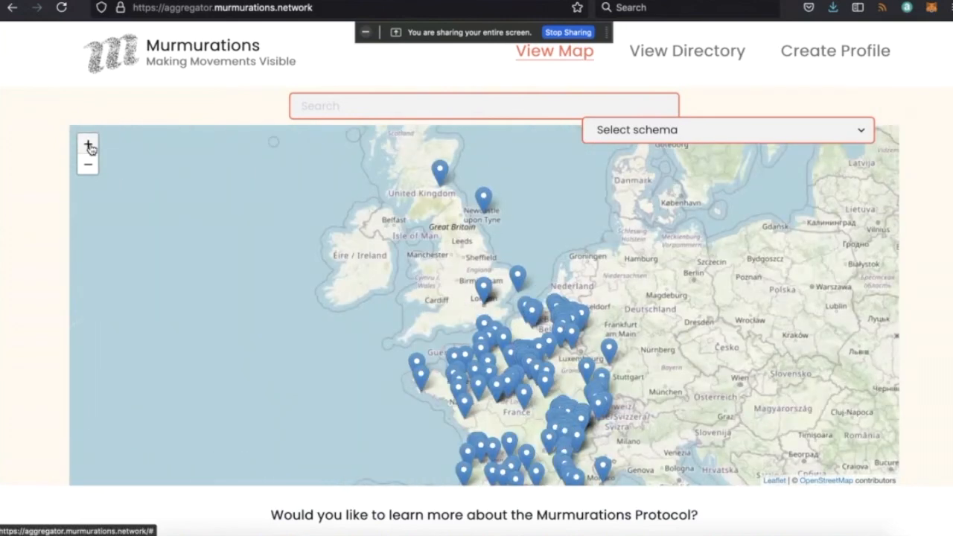
left_click(518, 281)
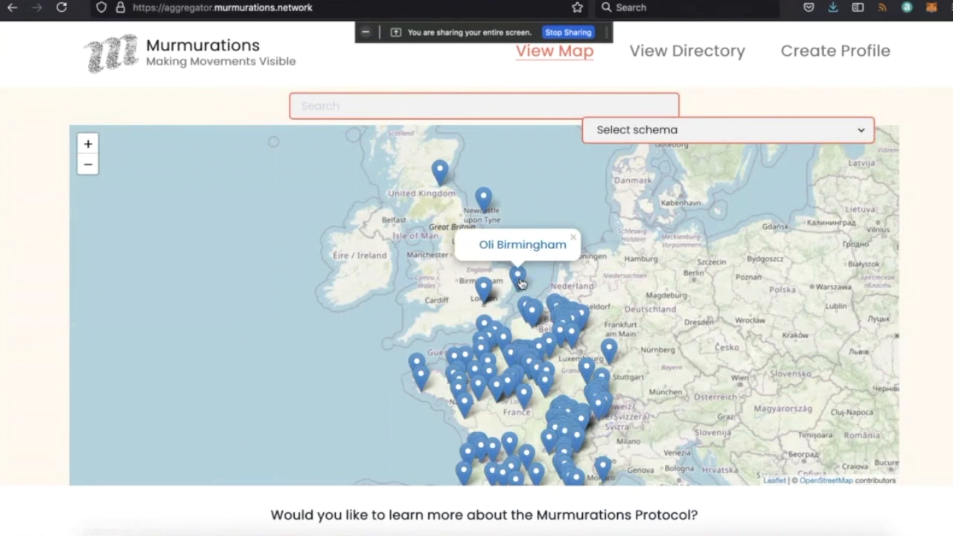
Step: Reload the map and reopen the updated profile's marker near Norwich to check its description
scroll(519, 283, "down", 3)
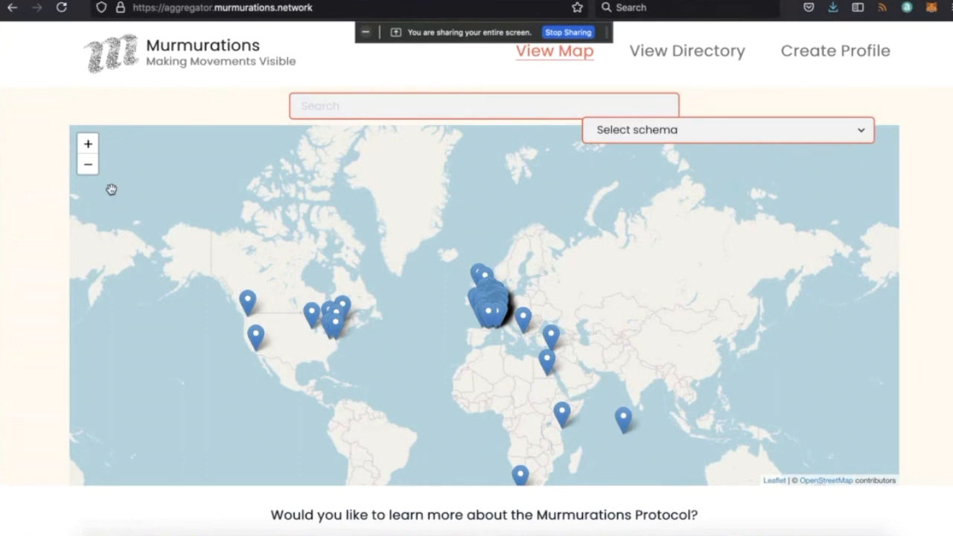
left_click(87, 143)
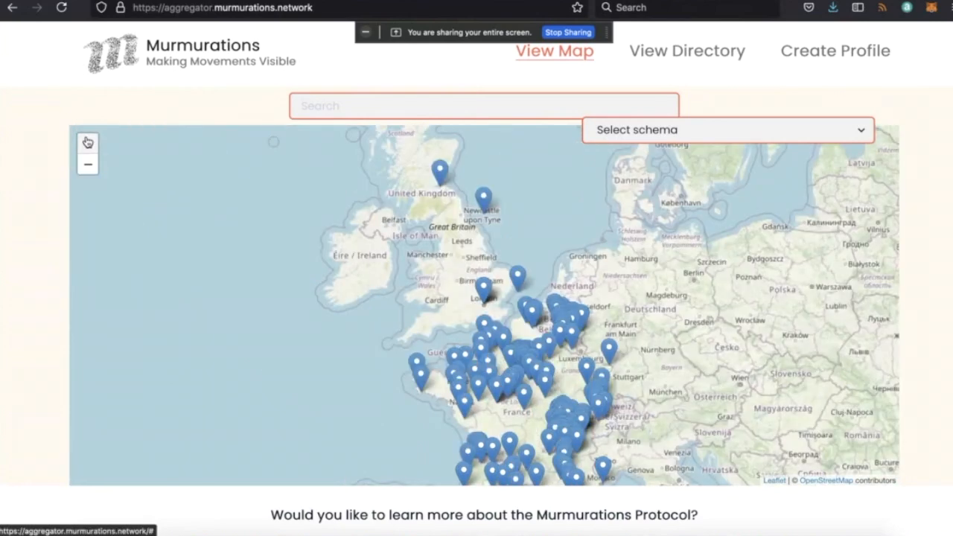
left_click(87, 143)
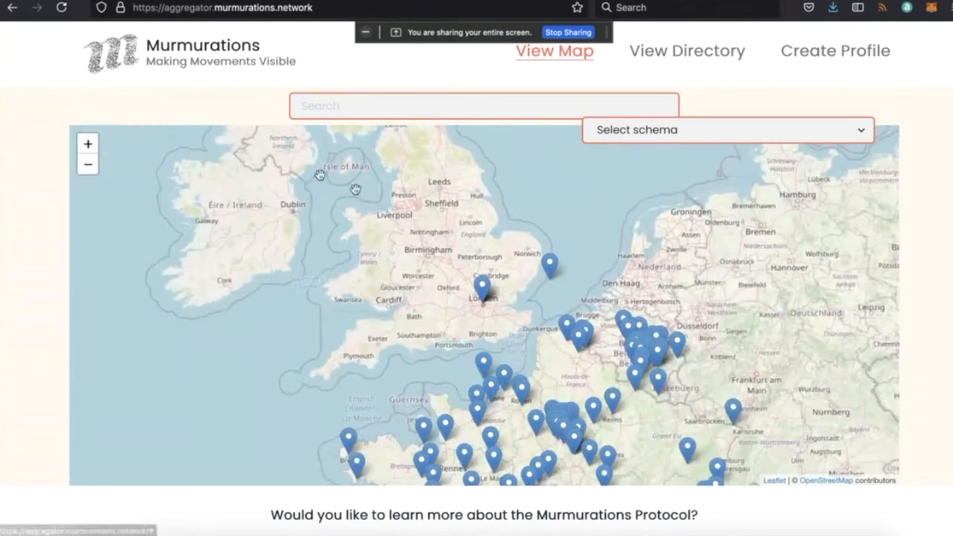
left_click(551, 264)
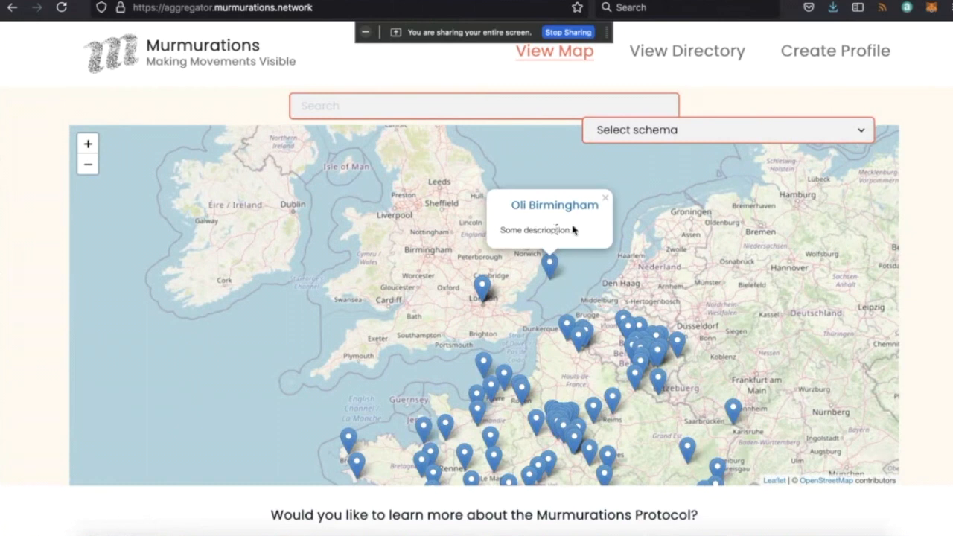
Step: Filter the map by the Murmurations map schema and open the updated profile's marker near Norwich
left_click(711, 133)
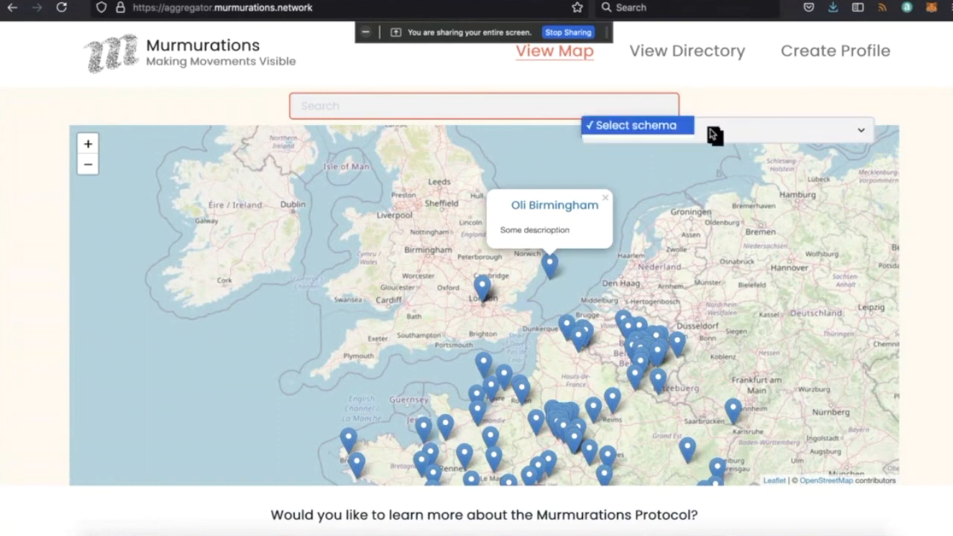
left_click(708, 161)
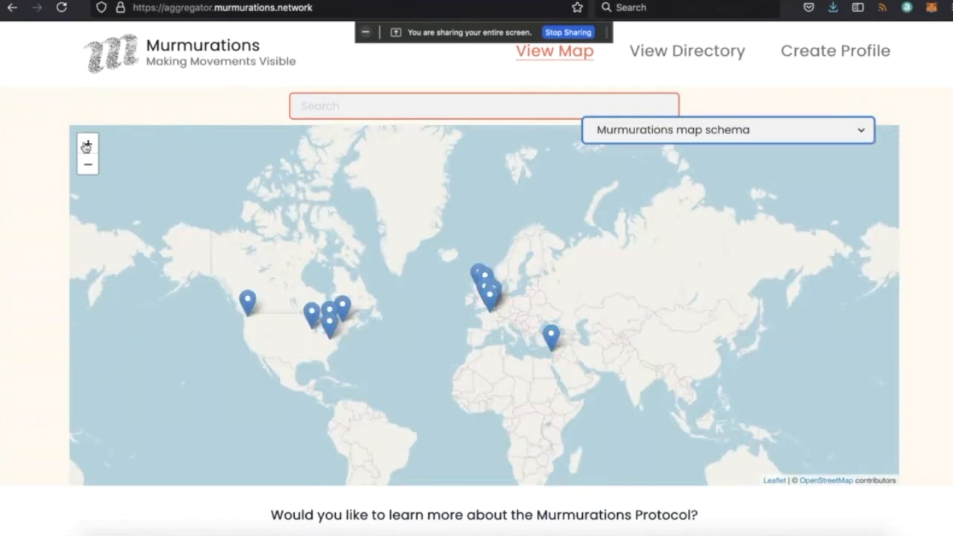
left_click(87, 145)
left_click(87, 144)
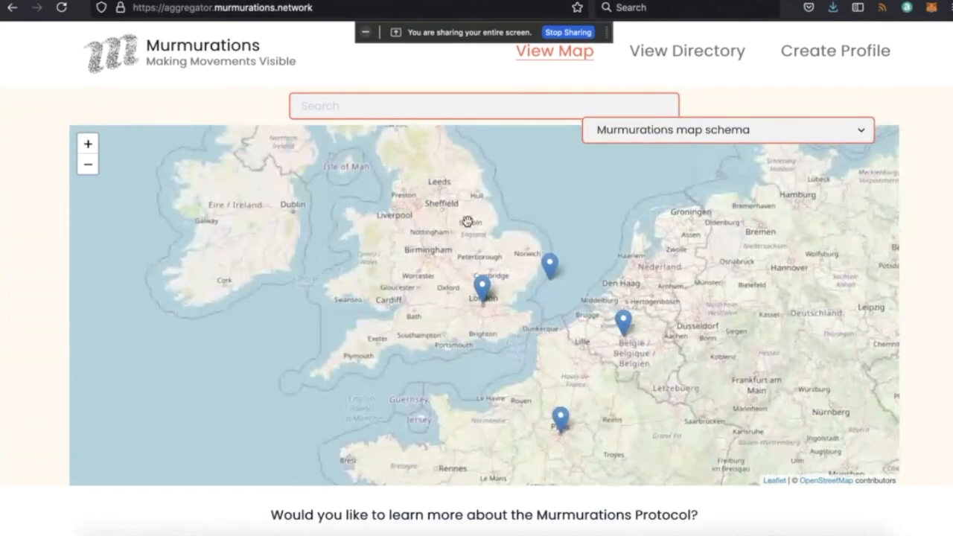
left_click(552, 267)
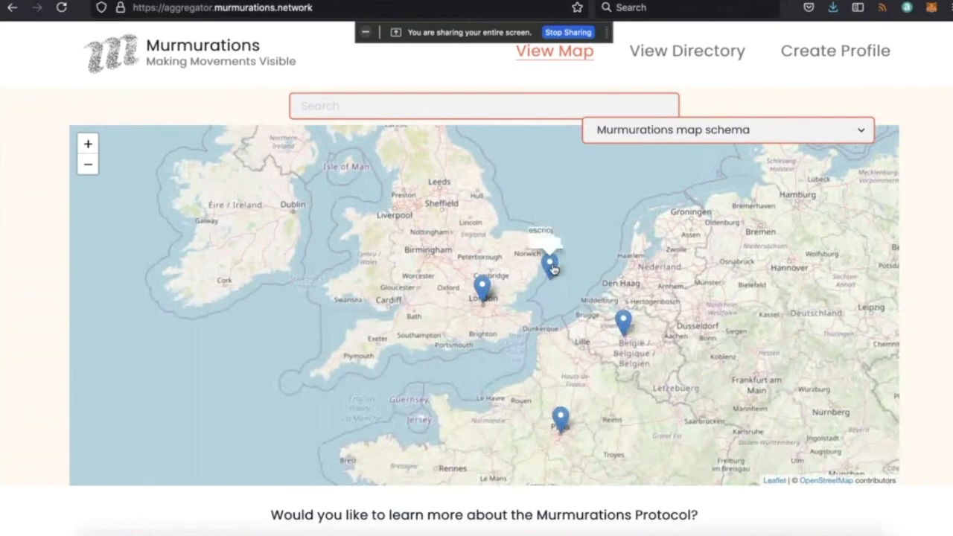
Step: Open the aggregator directory, search it for "birm" and highlight the matching profile's description
left_click(674, 52)
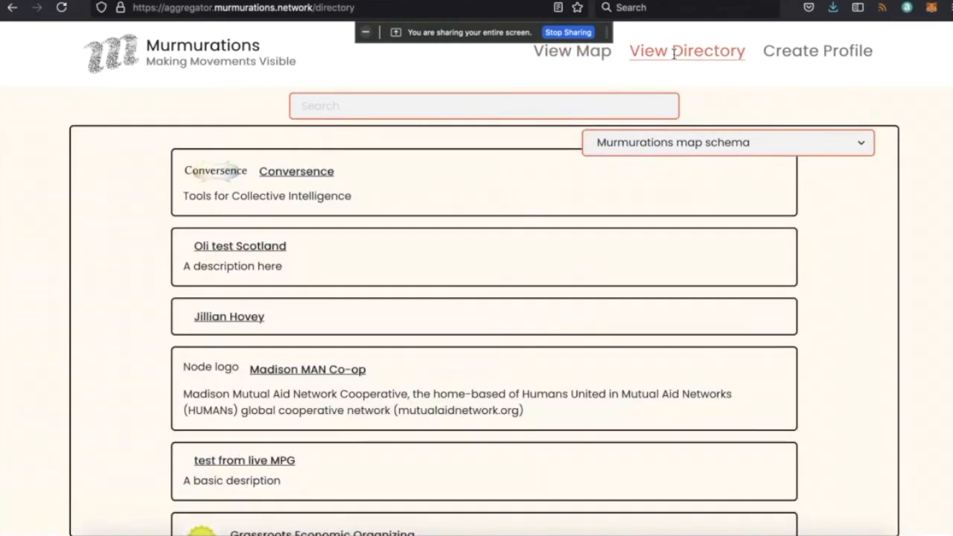
left_click(407, 106)
type("bi")
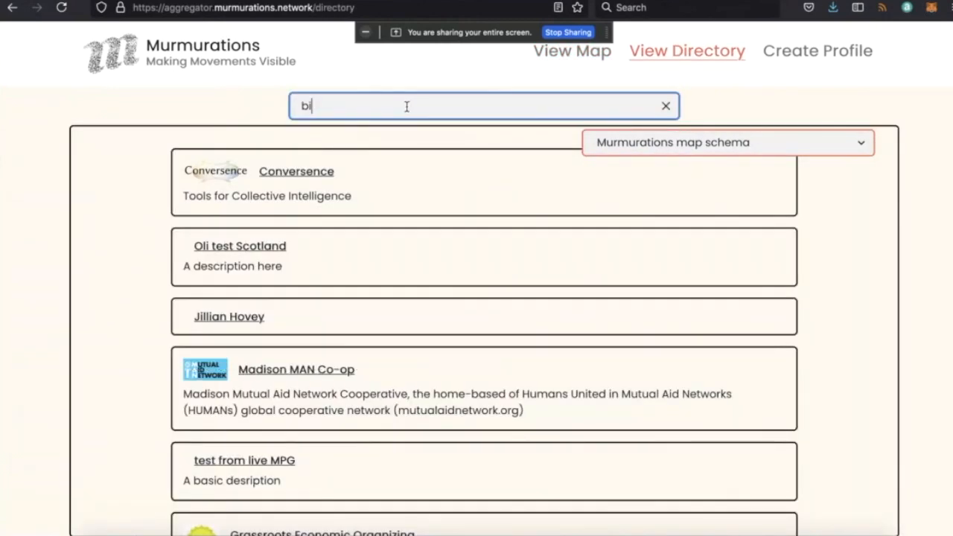
type("rm")
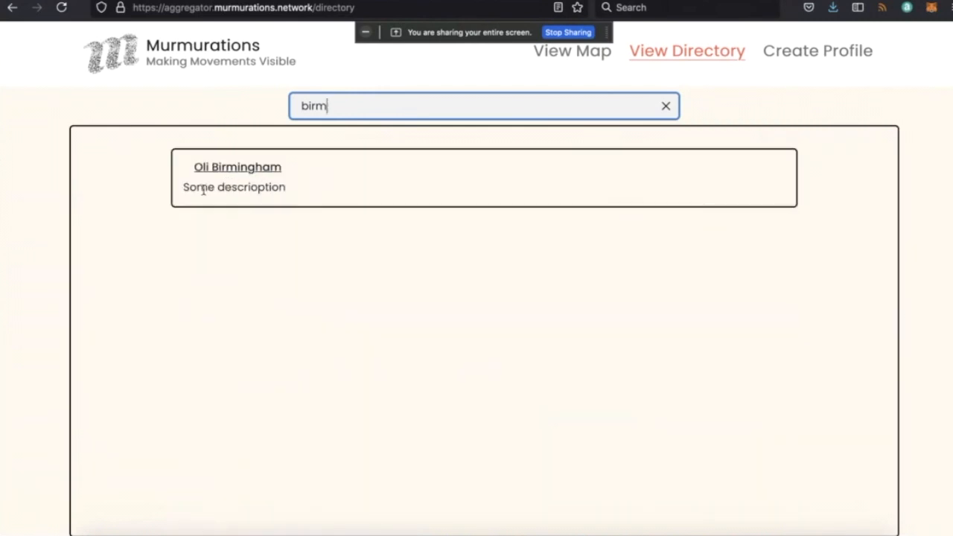
left_click_drag(183, 188, 289, 191)
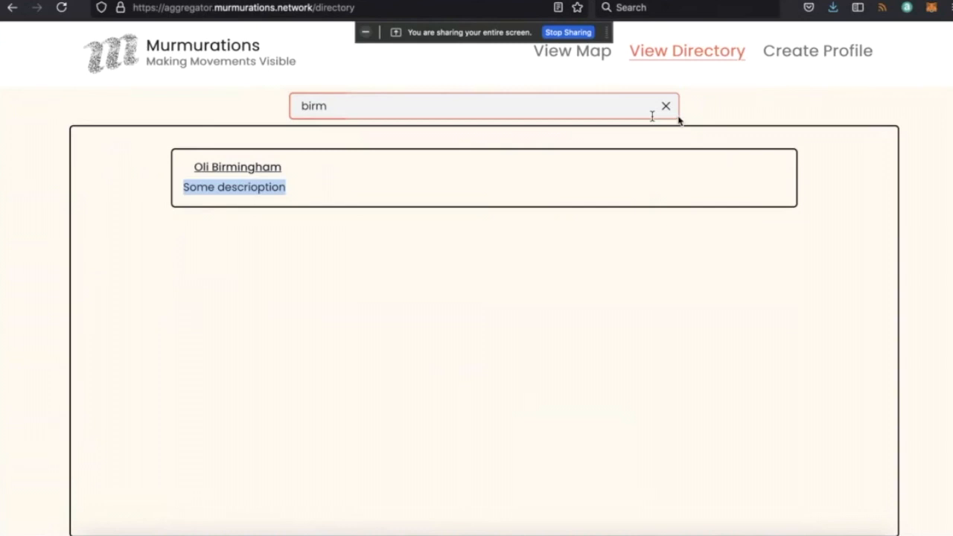
Step: Go from the directory to the Murmurations Profile Generator home page and sign out of the account
left_click(823, 58)
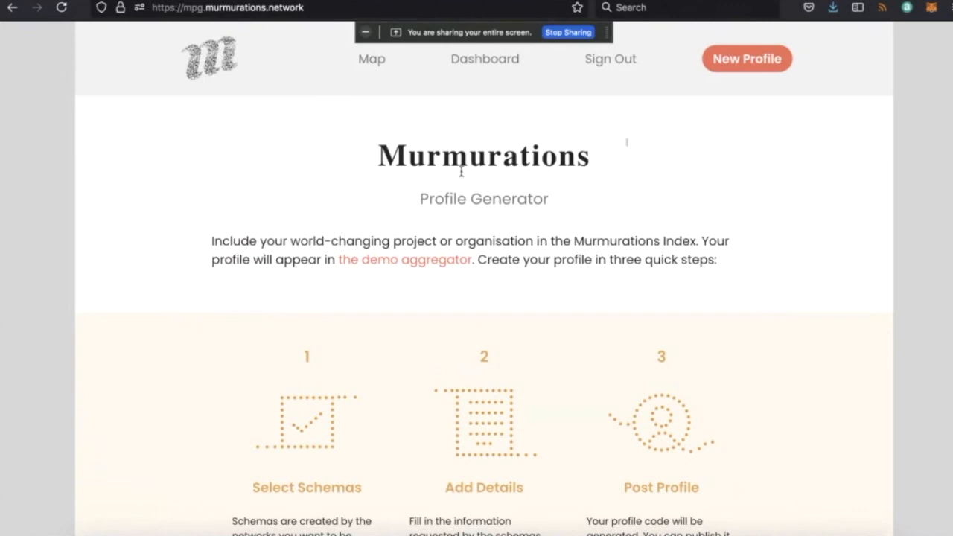
left_click_drag(408, 156, 577, 158)
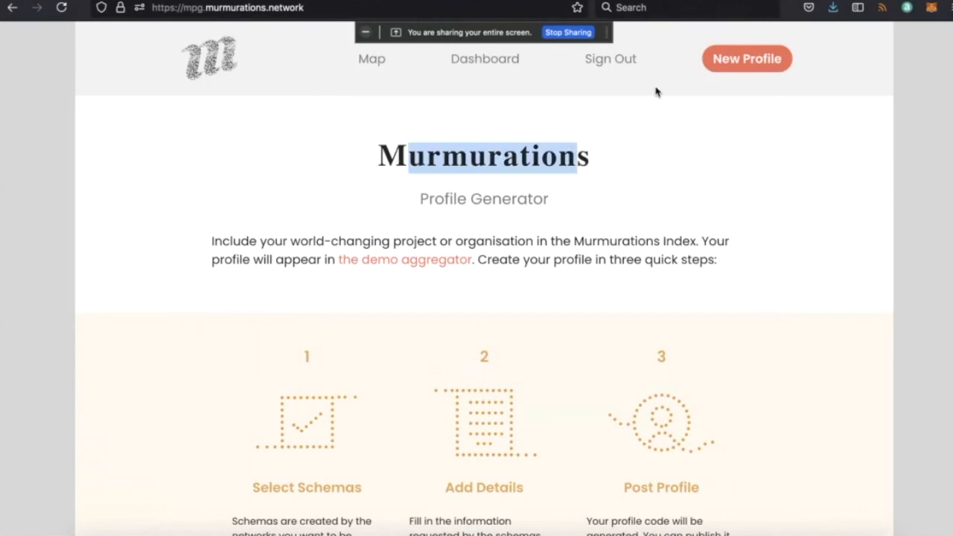
left_click(622, 62)
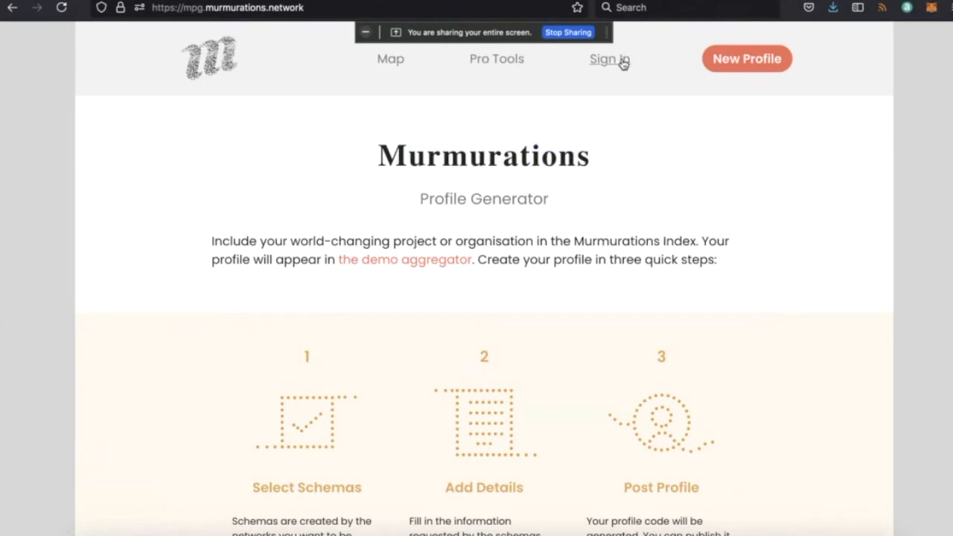
Step: Read the home page's sections on profile management and optional login, and open Pro Tools
scroll(648, 224, "down", 5)
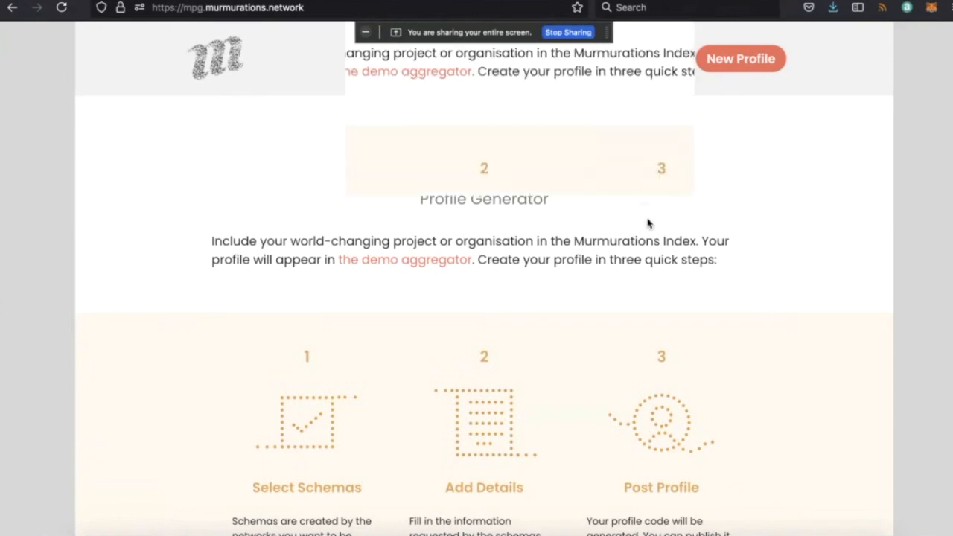
scroll(648, 223, "down", 6)
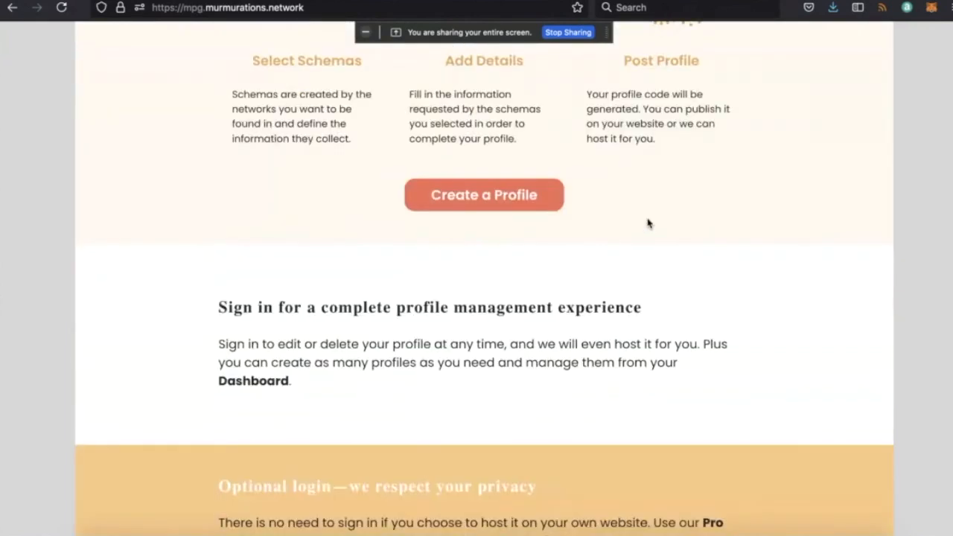
scroll(648, 224, "down", 3)
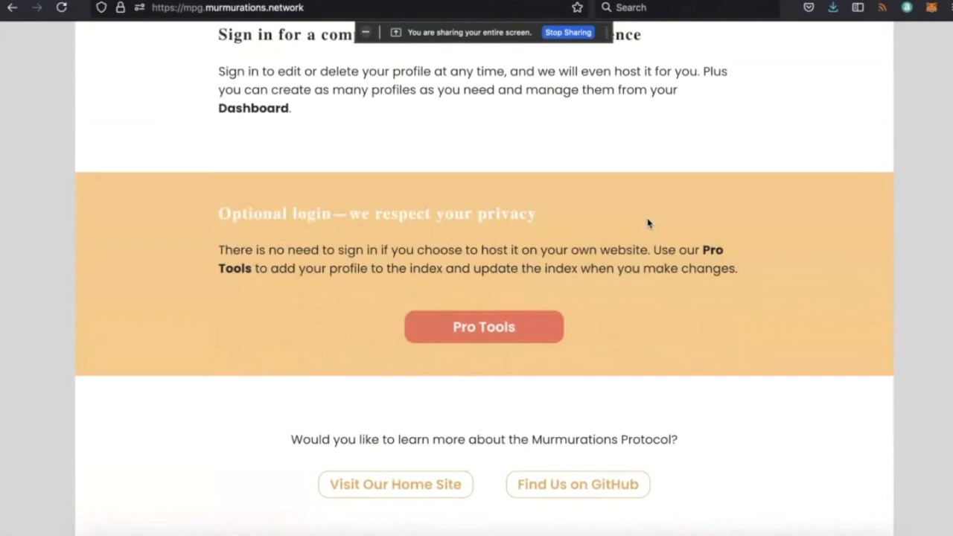
left_click(504, 316)
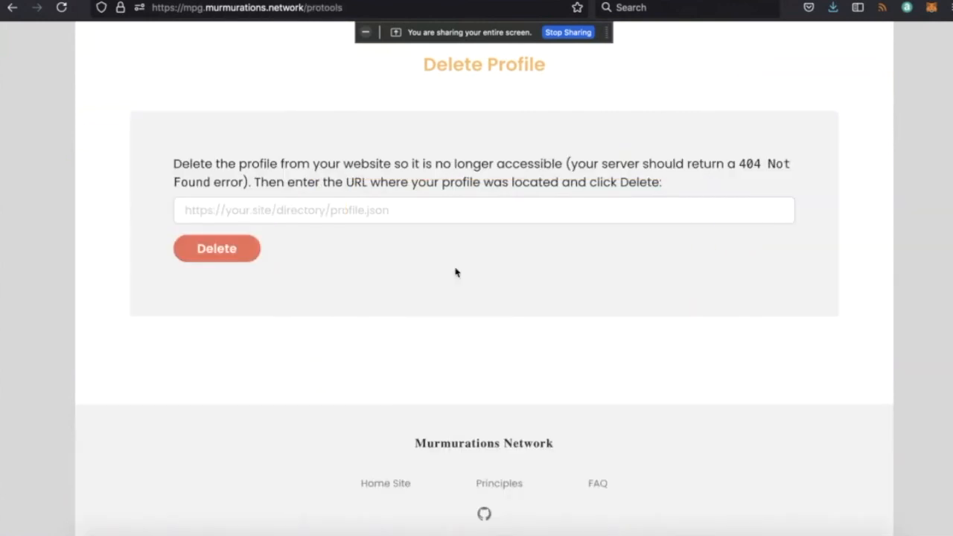
Step: Examine the Create/Update Profile and Delete Profile forms in Pro Tools, including their profile URL fields
scroll(553, 236, "up", 5)
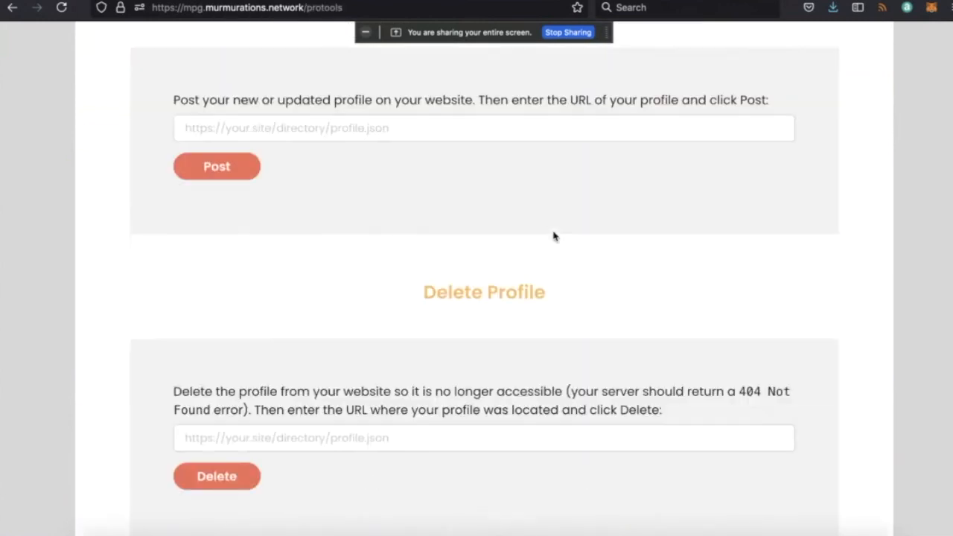
scroll(553, 233, "up", 1)
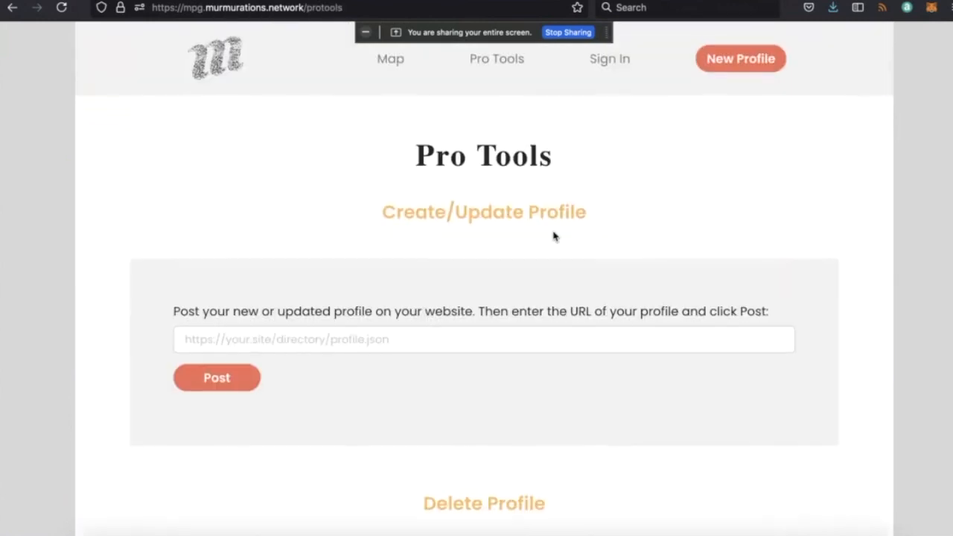
scroll(553, 234, "down", 1)
left_click(304, 248)
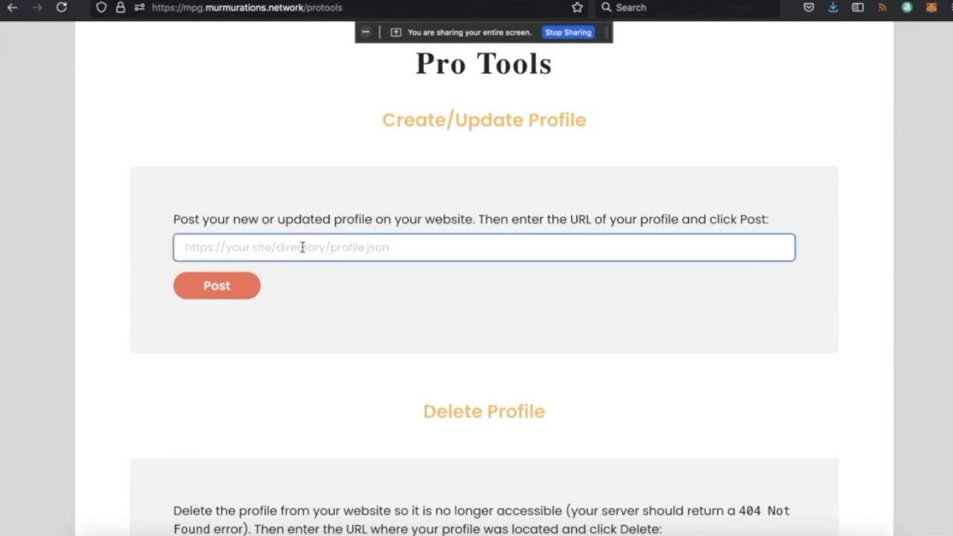
scroll(464, 317, "down", 1)
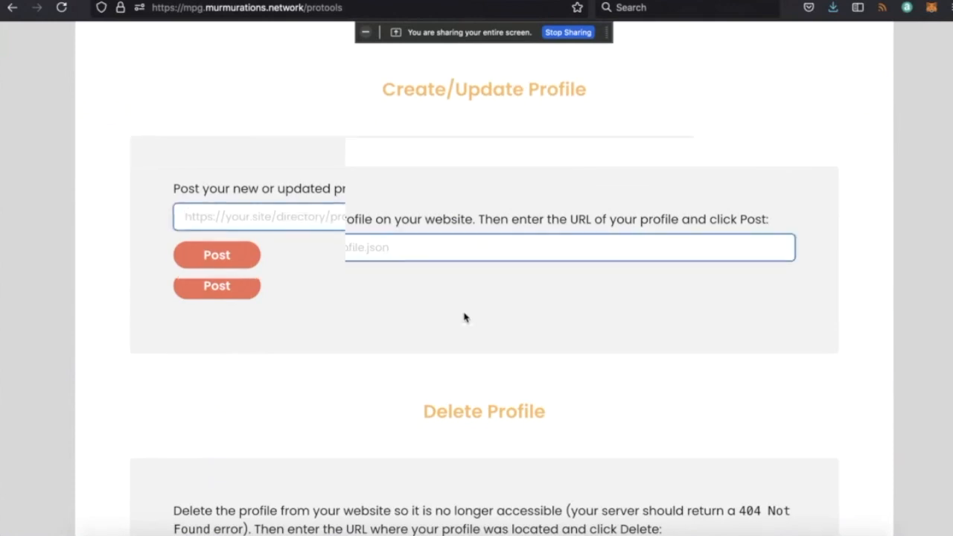
scroll(464, 318, "down", 3)
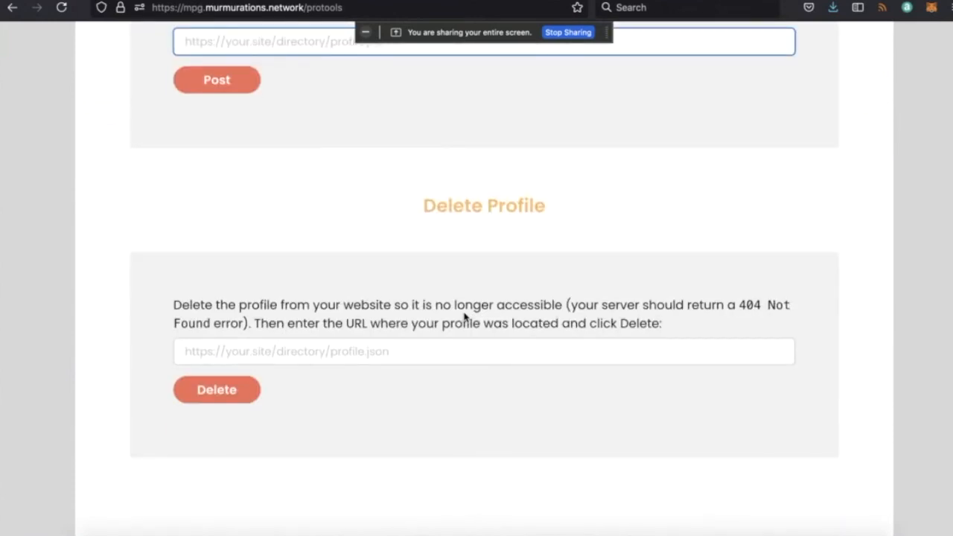
left_click(416, 348)
scroll(417, 348, "up", 5)
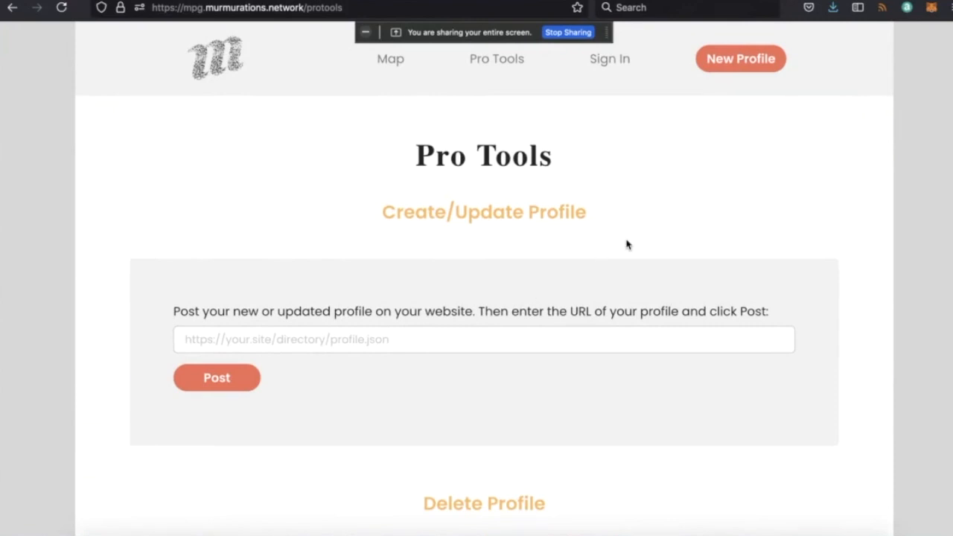
left_click(474, 338)
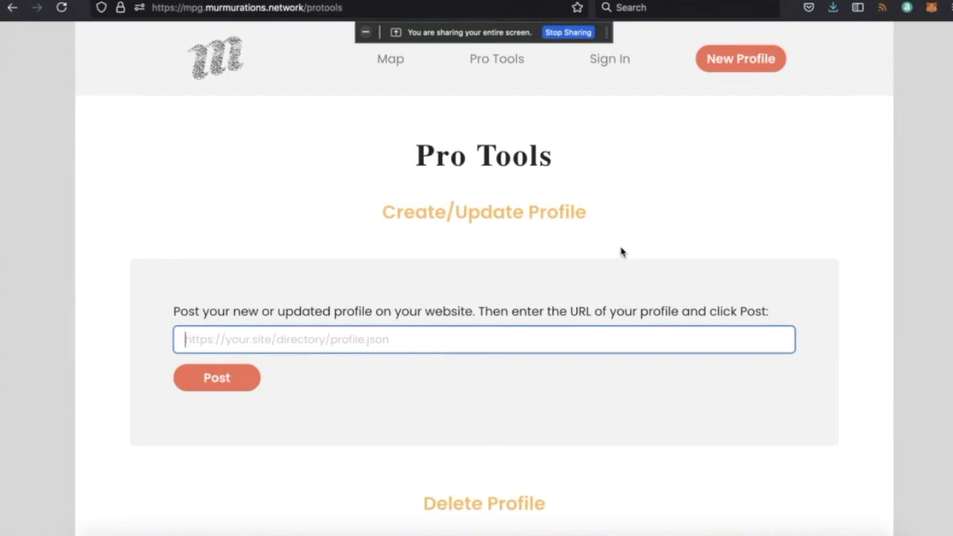
Step: Open a new browser tab and switch to the Murmurations Index API documentation on SwaggerHub
key("super+t")
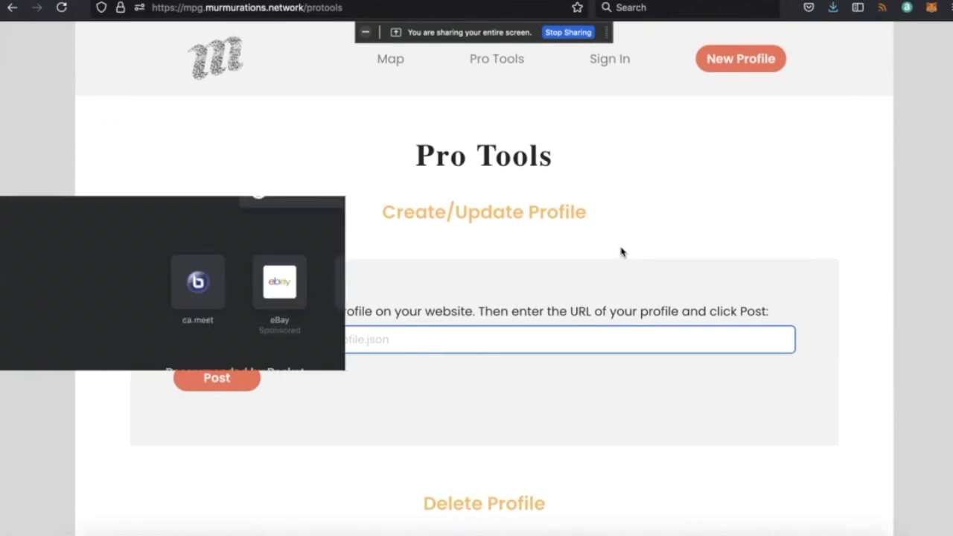
left_click(261, 1)
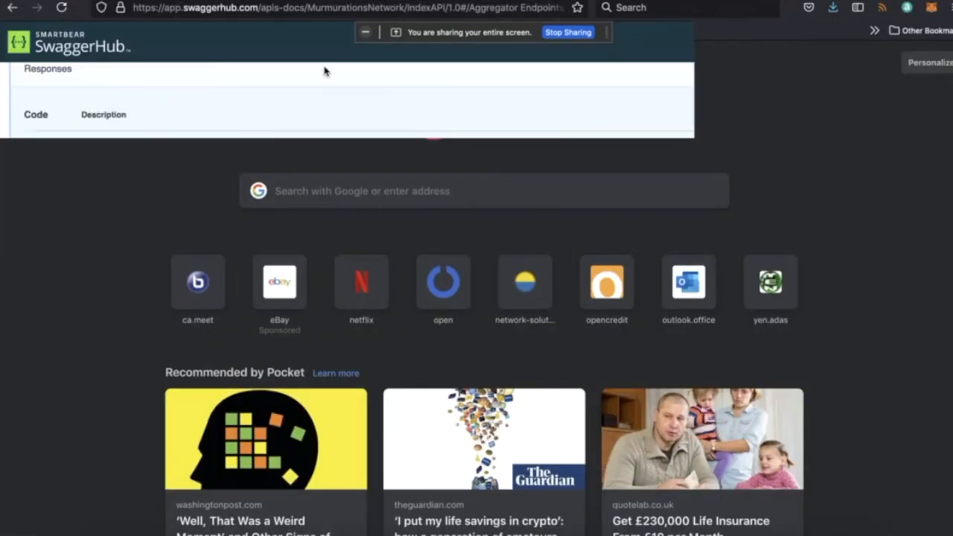